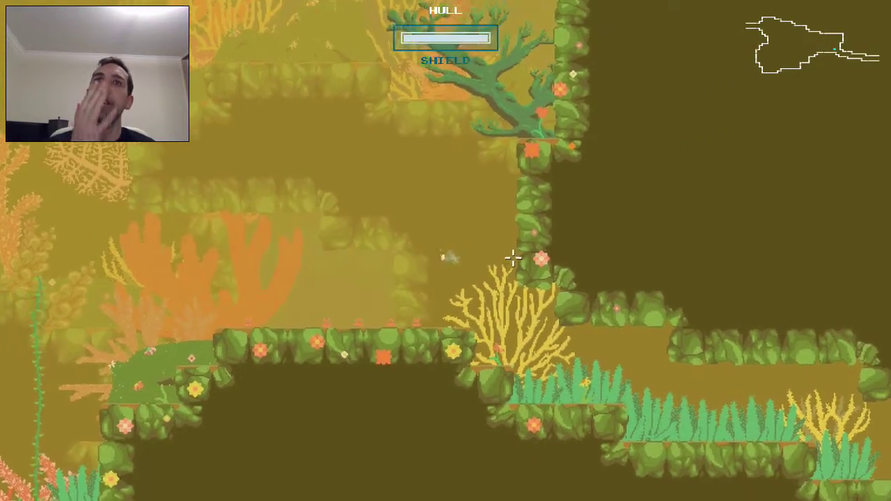
pyautogui.press('w')
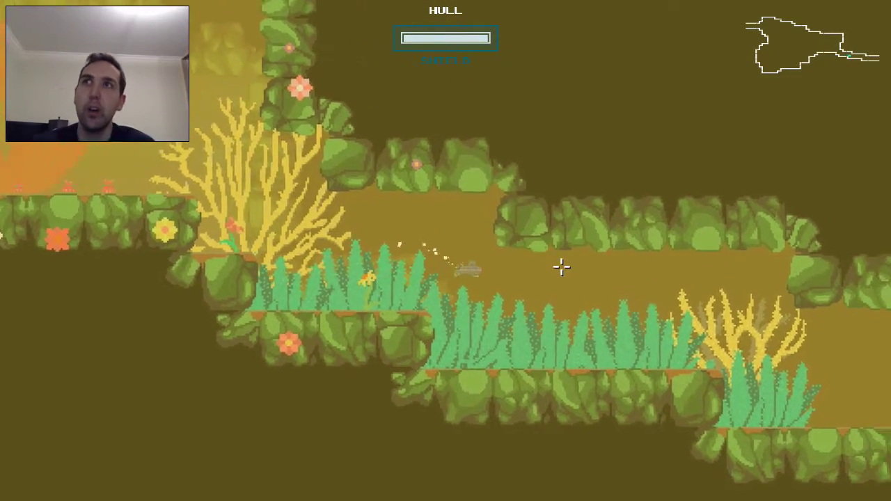
pyautogui.press('w')
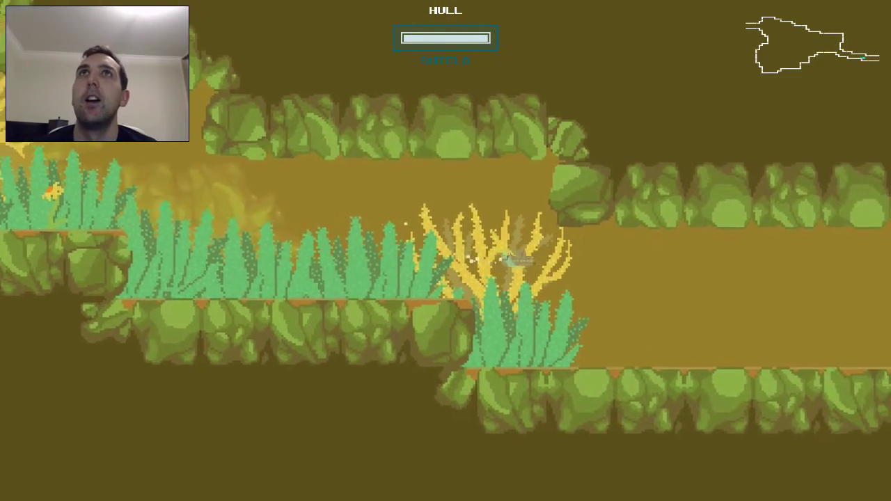
pyautogui.press('w')
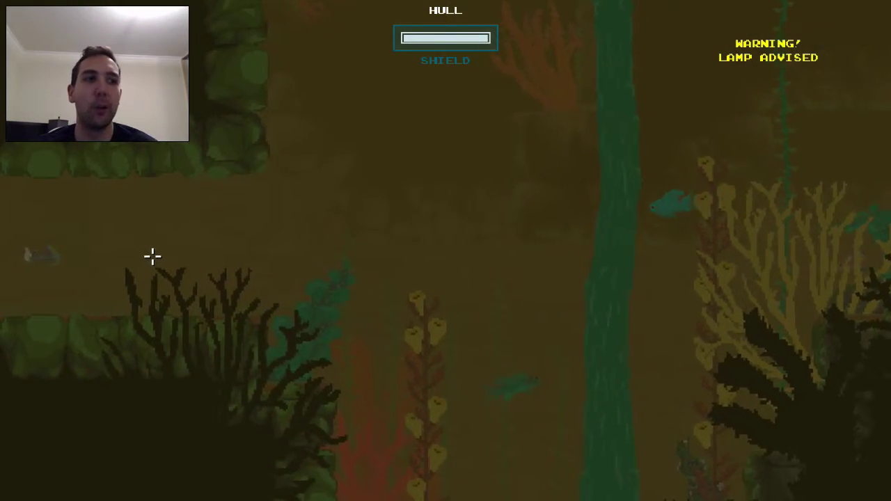
pyautogui.press('w')
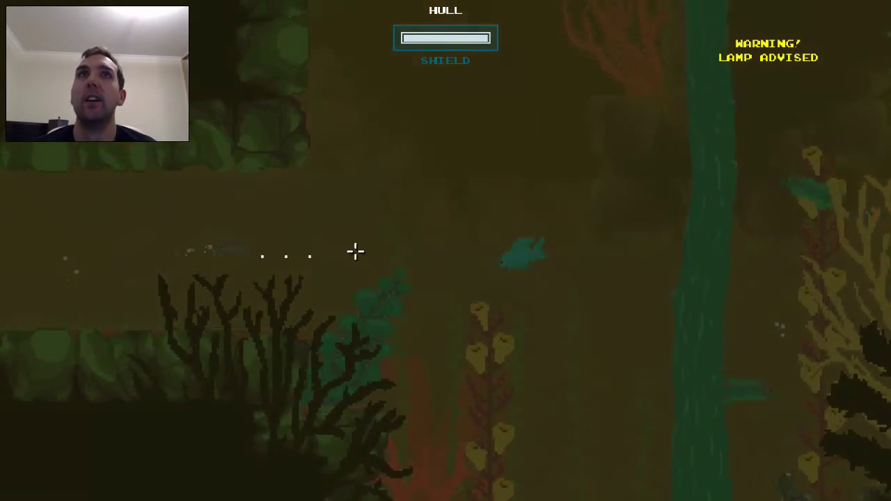
pyautogui.press('d')
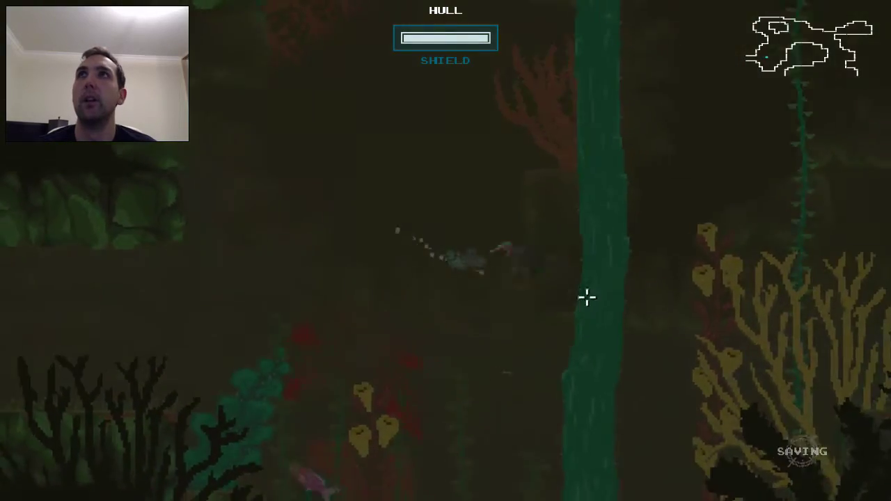
pyautogui.press('s')
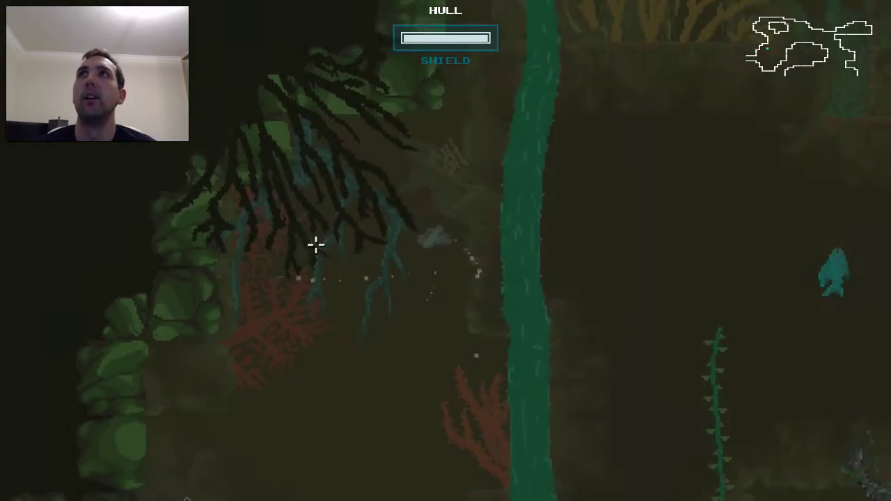
pyautogui.press('w')
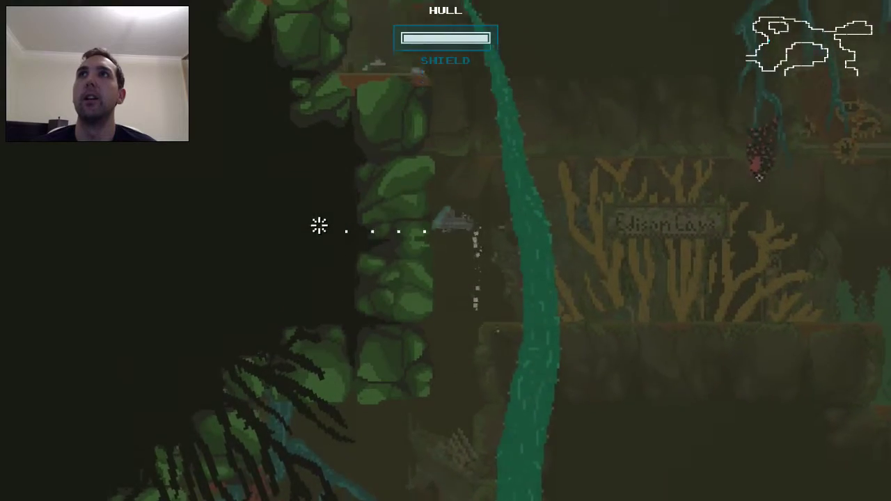
pyautogui.press('w')
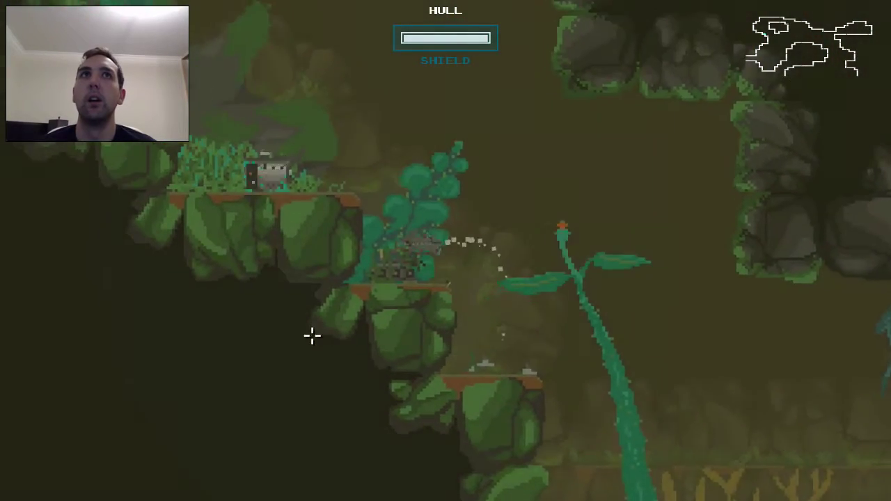
pyautogui.press('w')
pyautogui.press('a')
pyautogui.press('p')
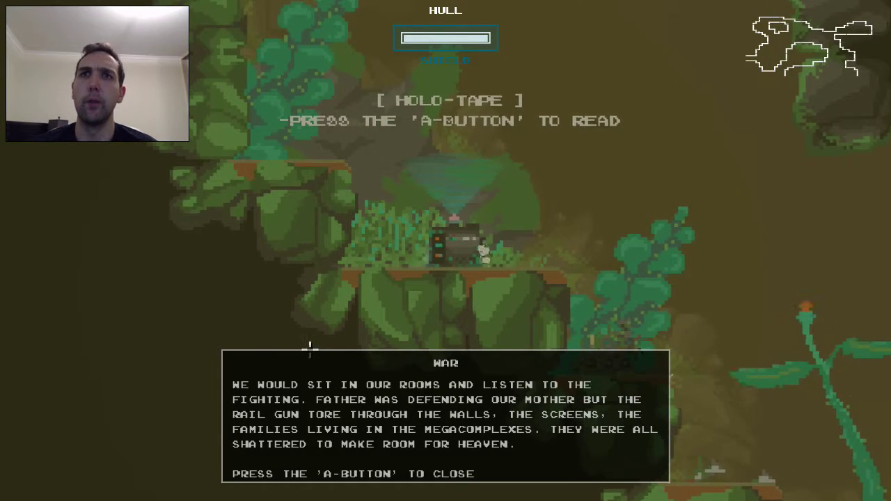
pyautogui.press('p')
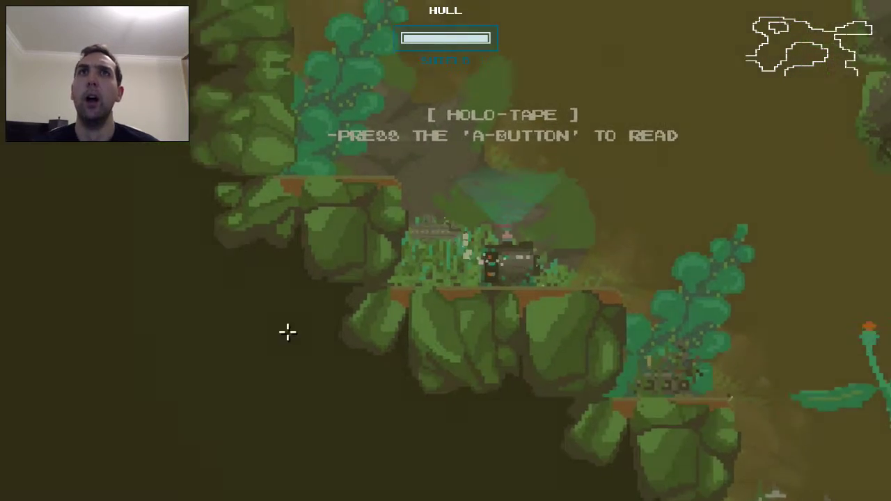
pyautogui.press('w')
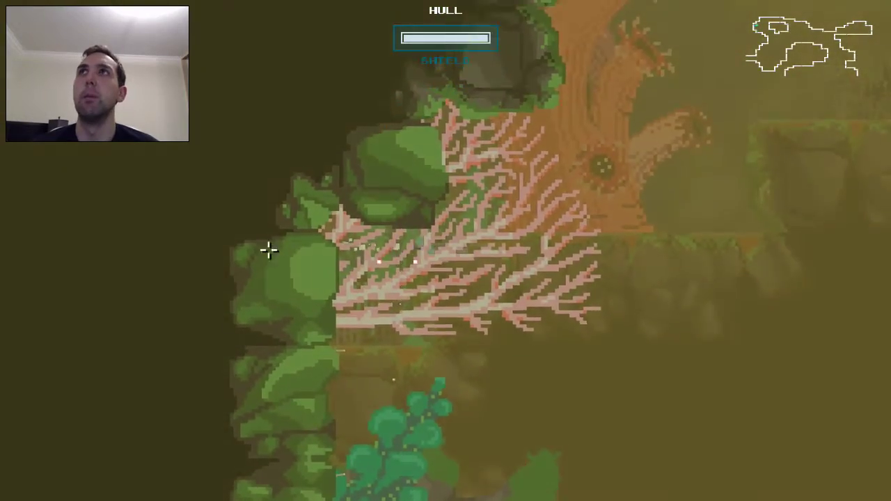
pyautogui.press('d')
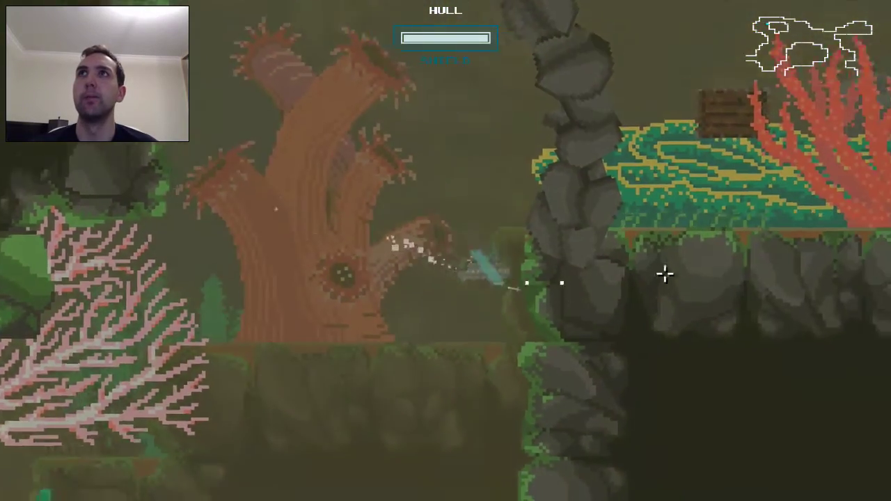
pyautogui.press('w')
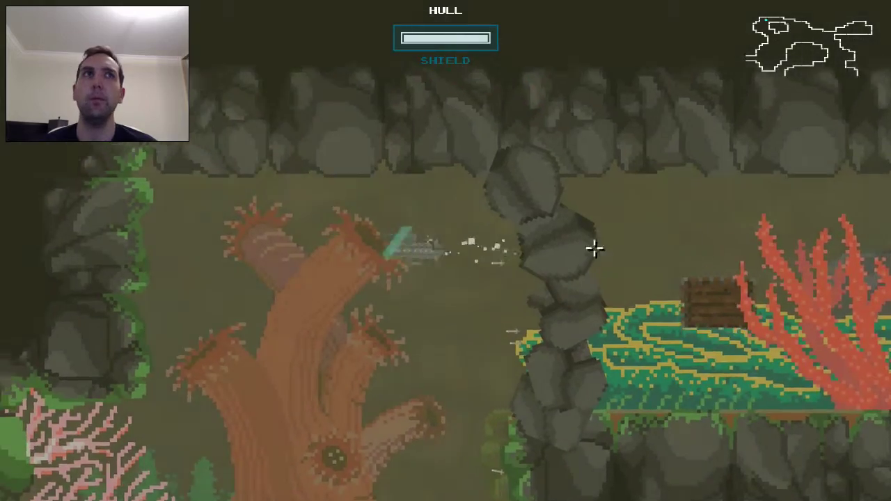
pyautogui.press('s')
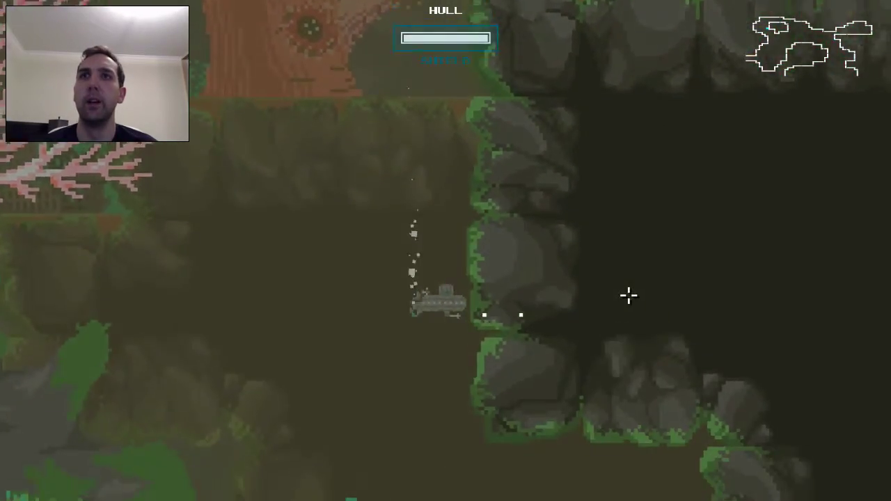
pyautogui.press('d')
pyautogui.press('d')
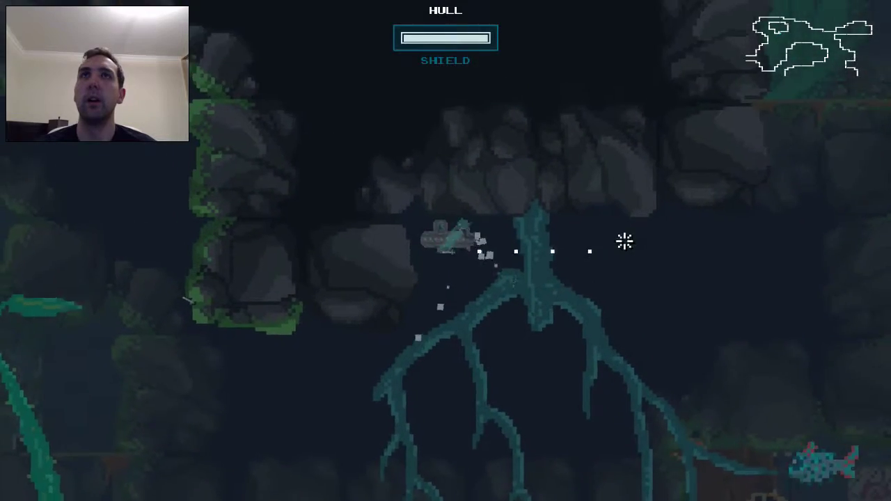
pyautogui.press('d')
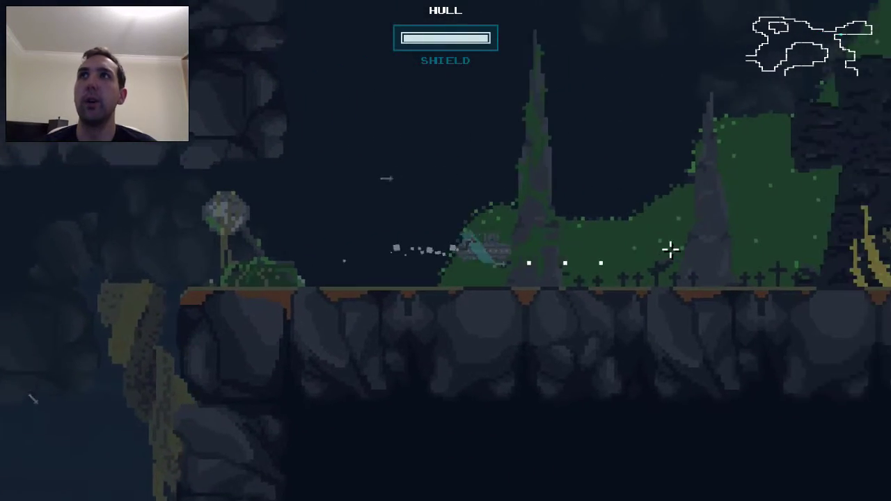
pyautogui.press('w')
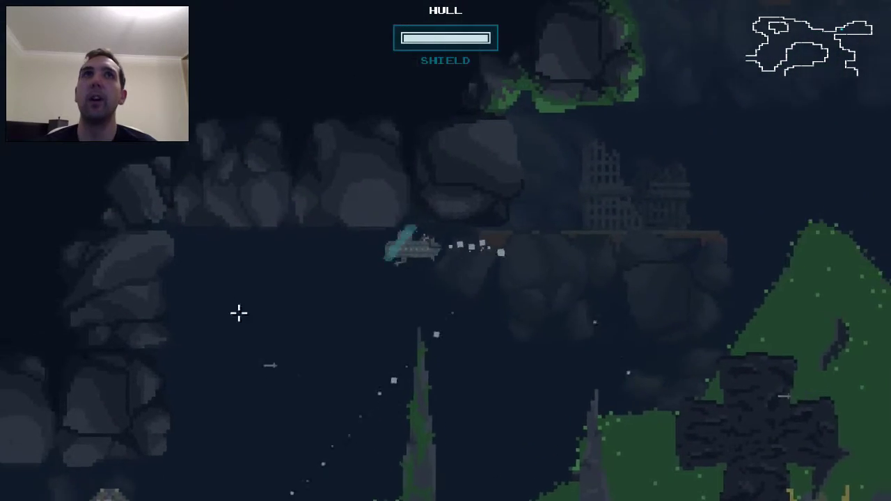
pyautogui.press('s')
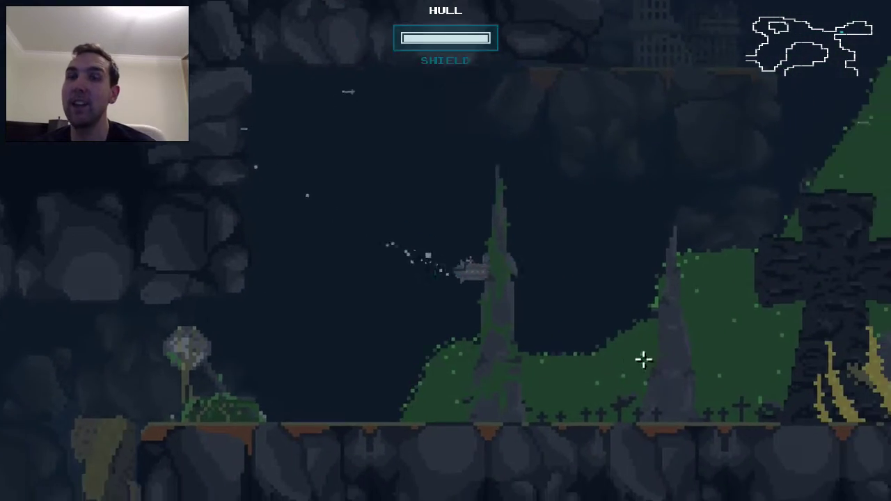
pyautogui.press('d')
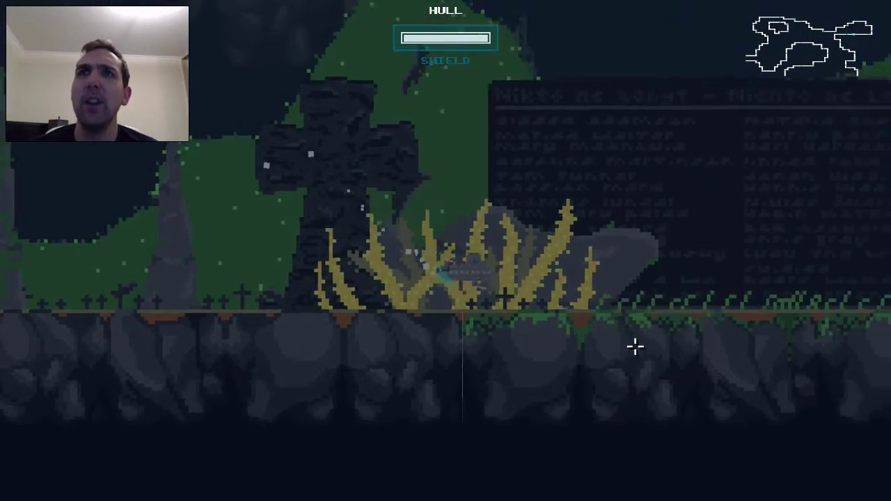
pyautogui.press('w')
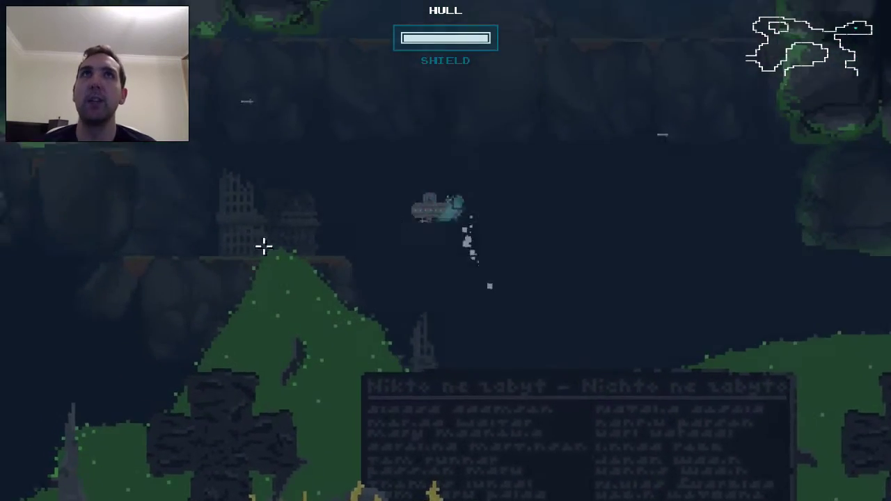
pyautogui.press('w')
pyautogui.click(264, 245)
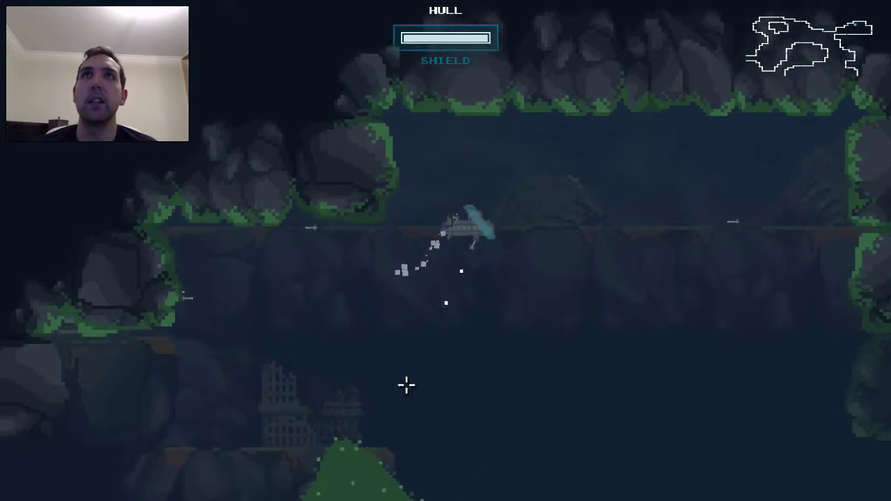
pyautogui.press('d')
pyautogui.click(653, 272)
pyautogui.press('s')
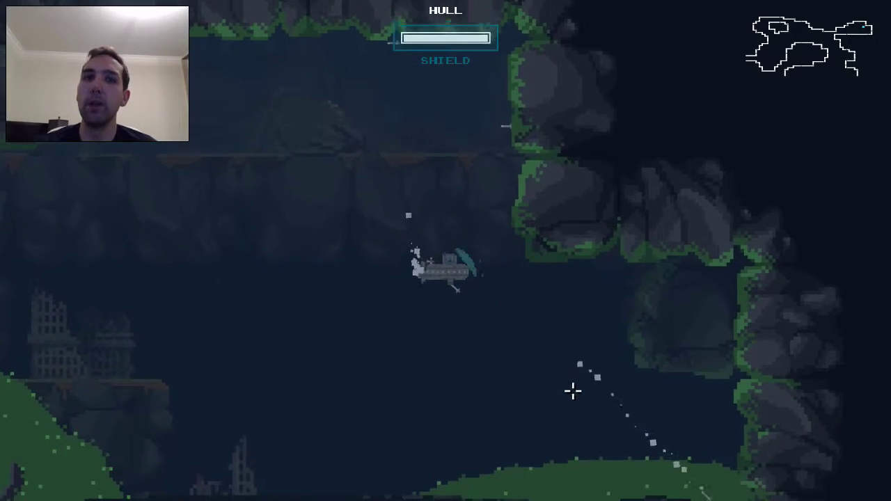
pyautogui.press('s')
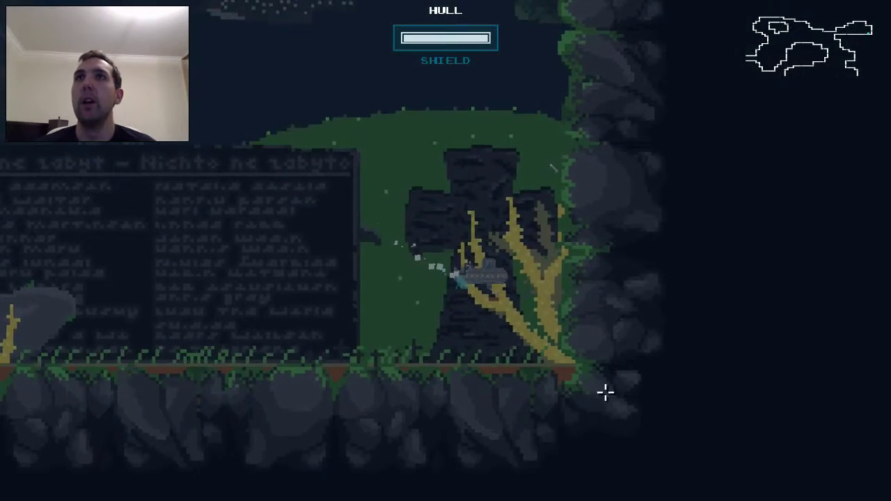
pyautogui.press('s')
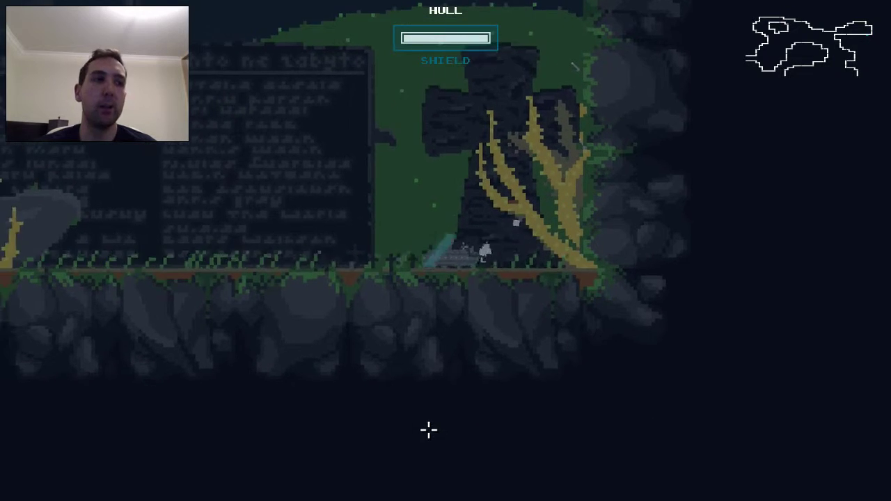
pyautogui.press('w')
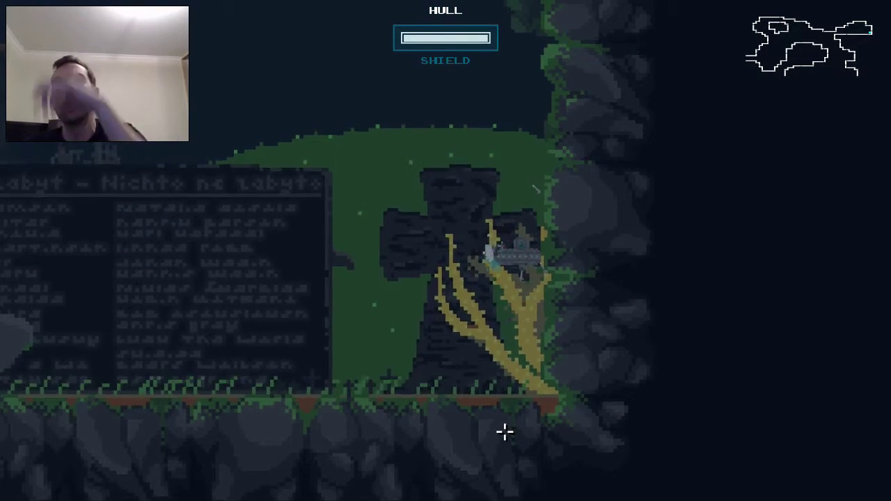
pyautogui.press('w')
pyautogui.click(696, 265)
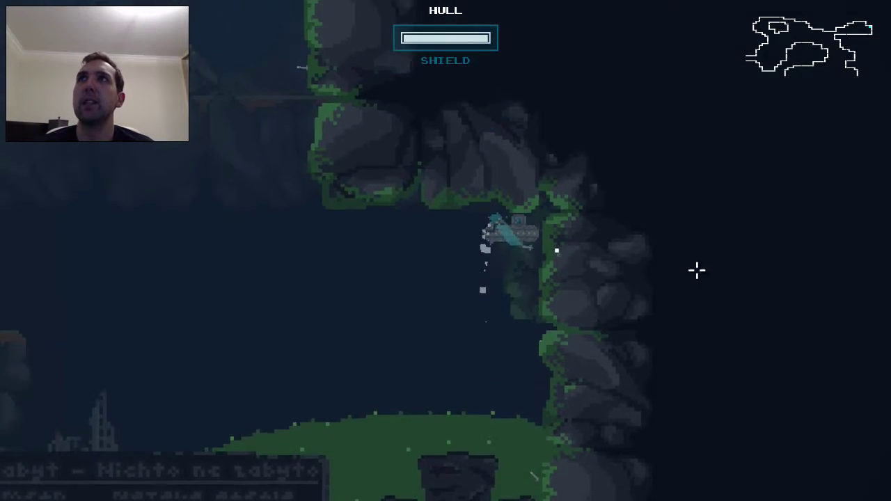
pyautogui.press('s')
pyautogui.click(388, 463)
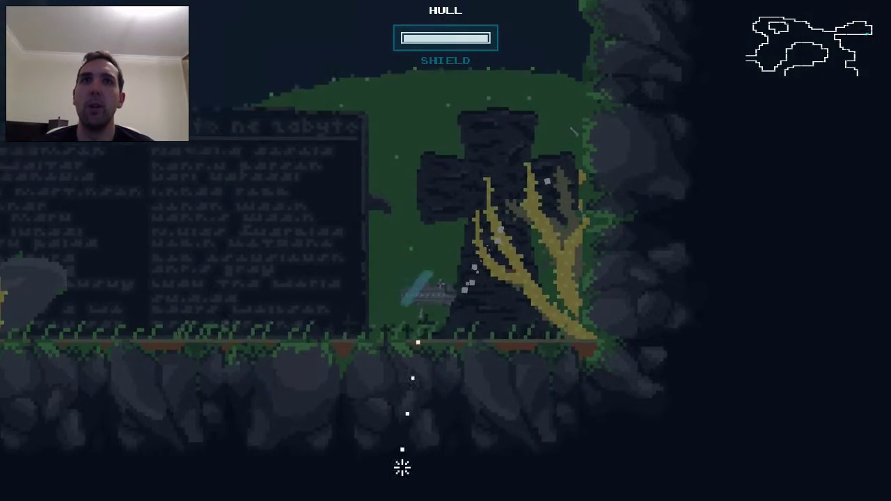
pyautogui.press('a')
pyautogui.click(262, 360)
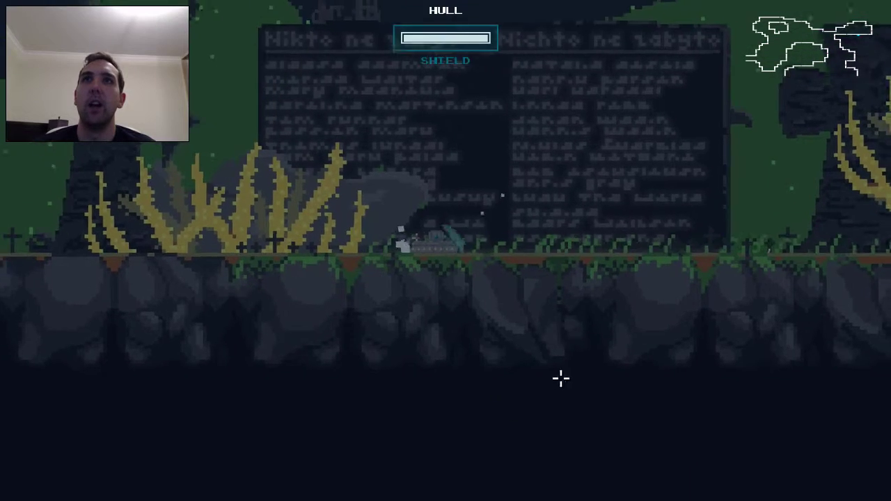
pyautogui.press('a')
pyautogui.press('s')
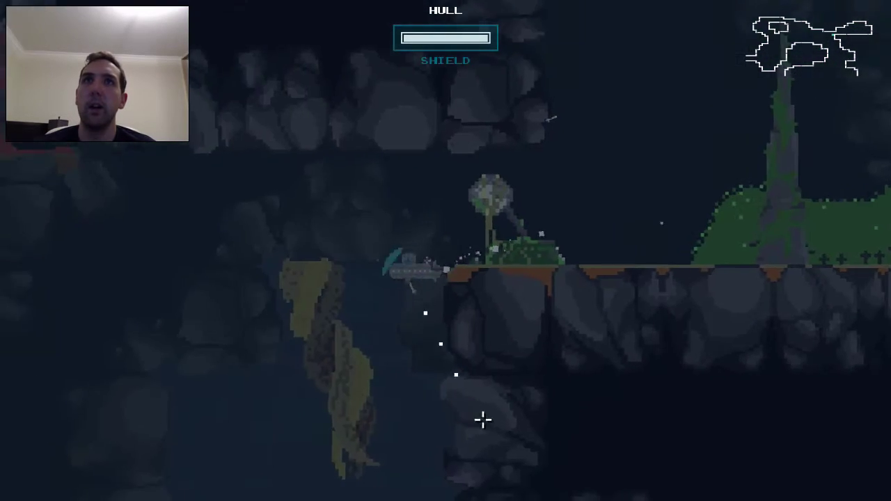
pyautogui.press('s')
pyautogui.click(592, 390)
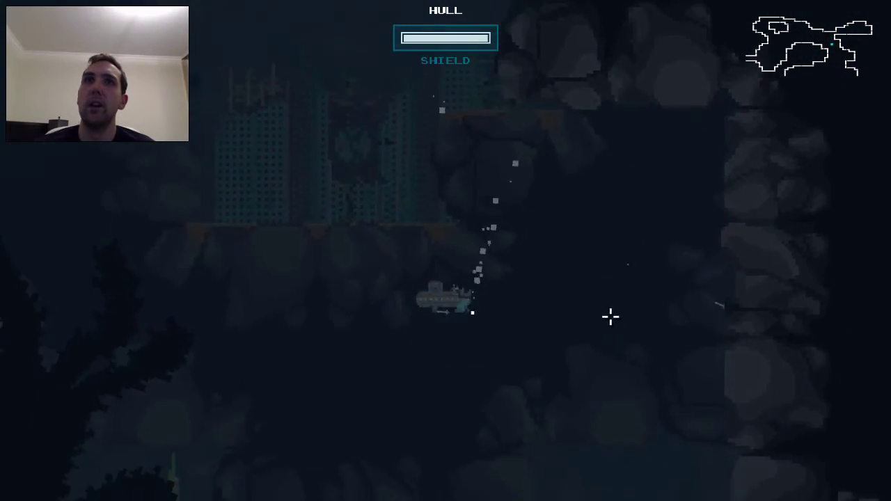
pyautogui.press('d')
pyautogui.press('w')
pyautogui.click(638, 234)
pyautogui.press('s')
pyautogui.click(585, 385)
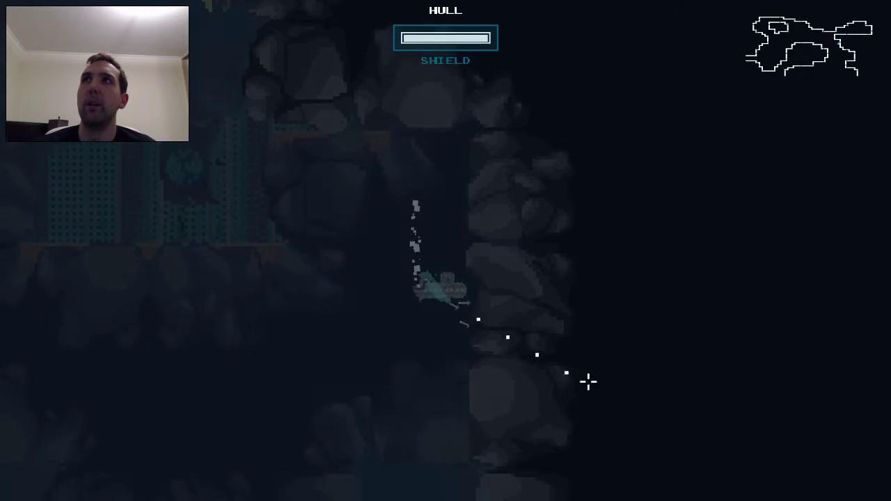
pyautogui.press('d')
pyautogui.click(566, 424)
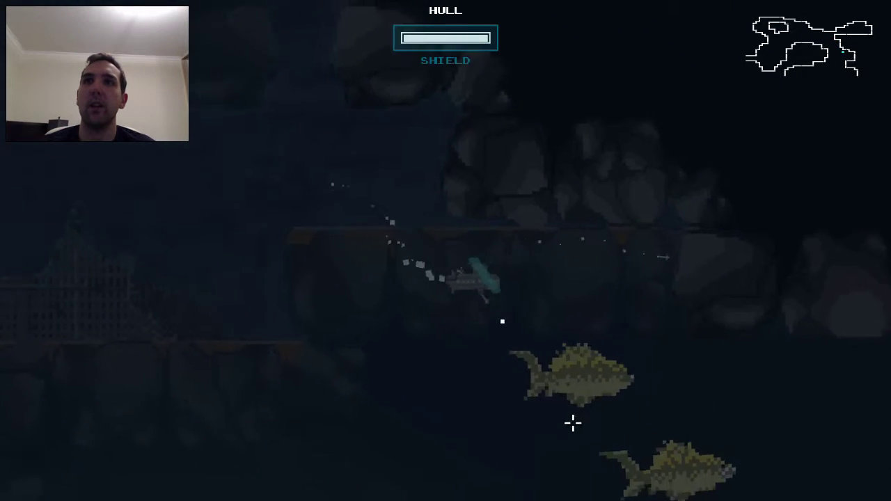
pyautogui.press('s')
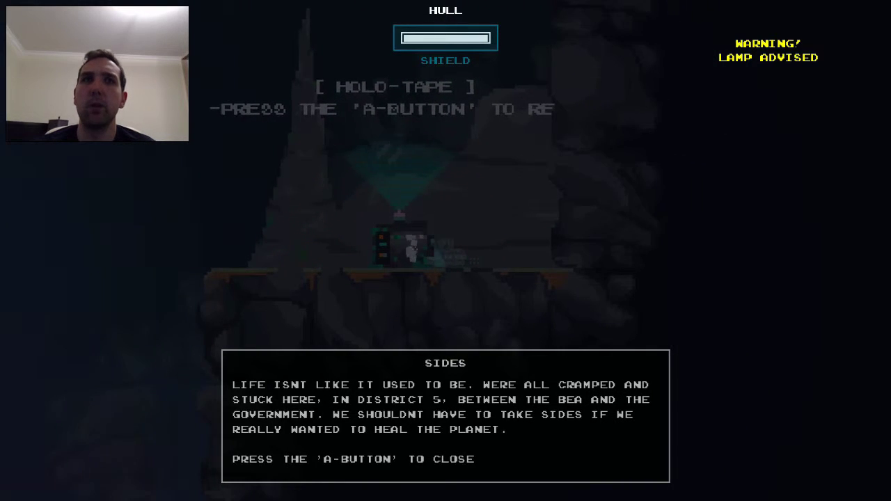
pyautogui.press('space')
pyautogui.press('a')
pyautogui.click(332, 411)
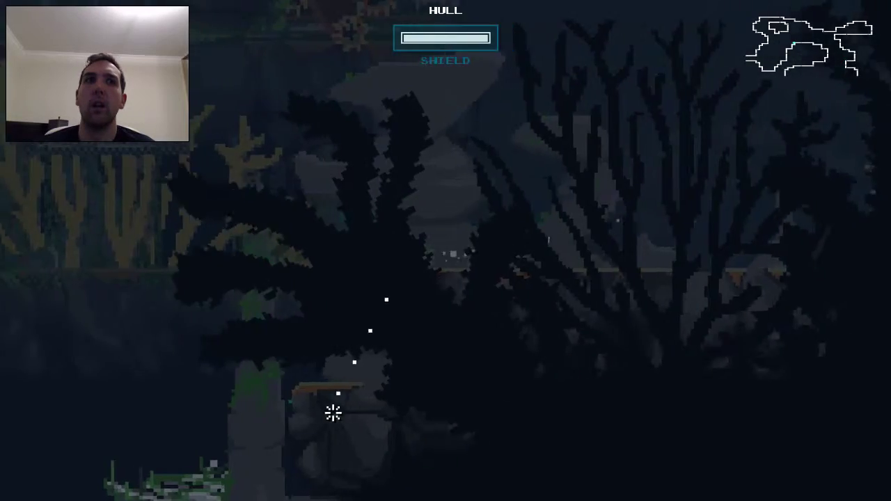
pyautogui.press('a')
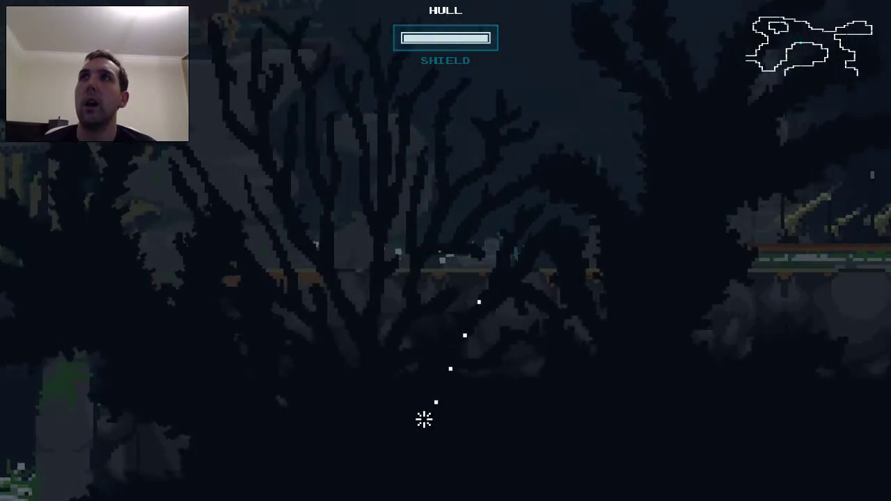
pyautogui.press('d')
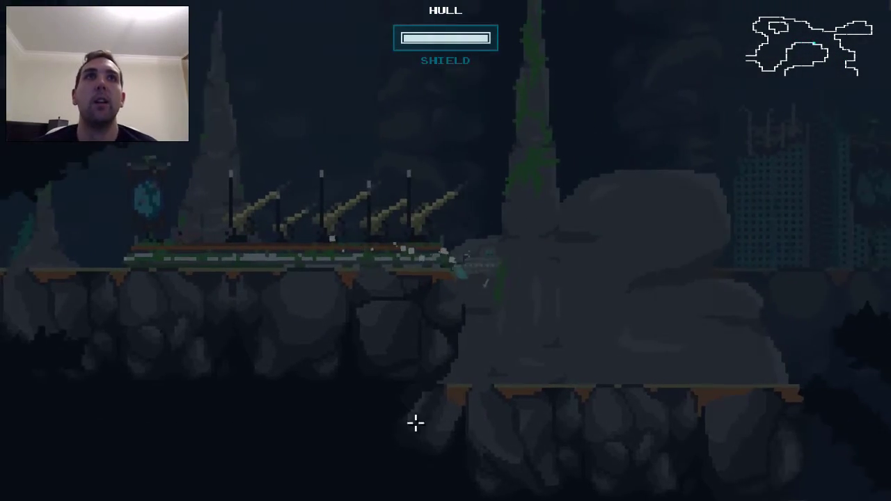
pyautogui.click(470, 458)
pyautogui.press('d')
pyautogui.click(580, 408)
pyautogui.click(334, 429)
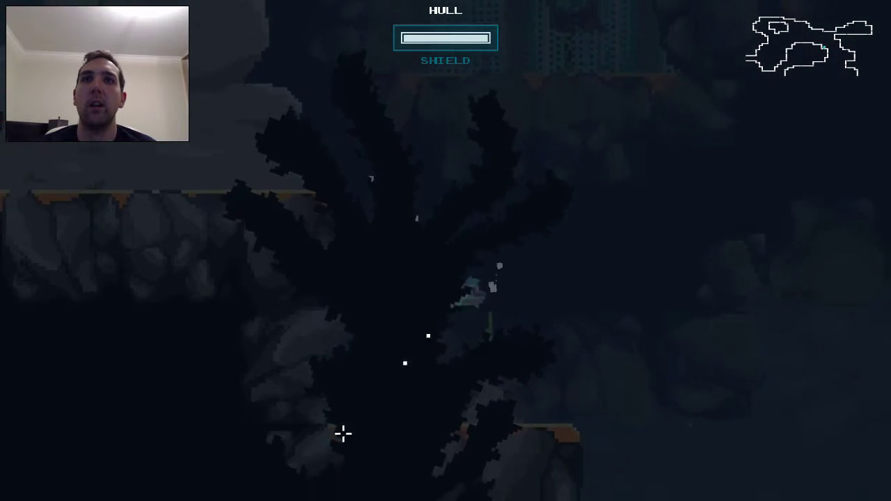
pyautogui.press('s')
pyautogui.click(306, 407)
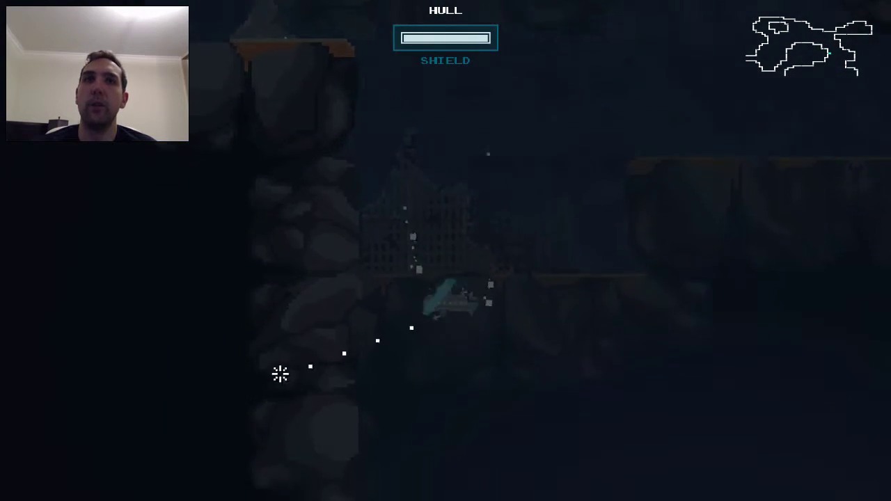
pyautogui.press('s')
pyautogui.click(231, 271)
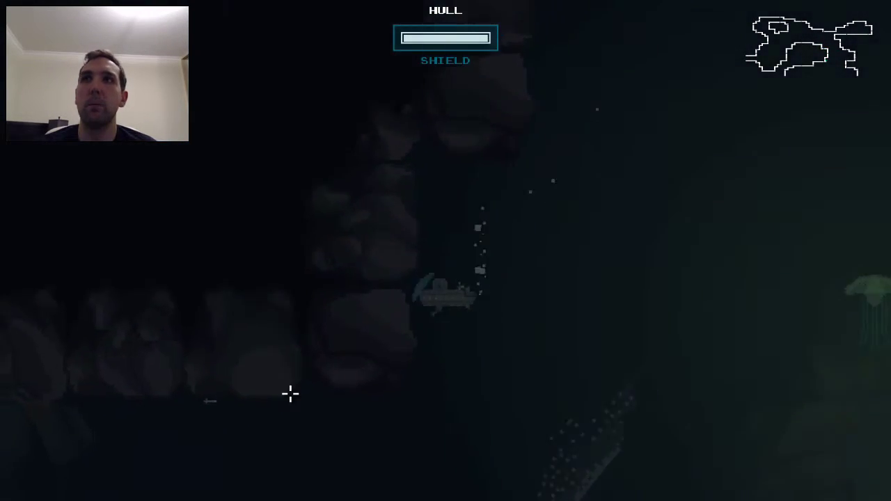
pyautogui.click(387, 466)
pyautogui.press('s')
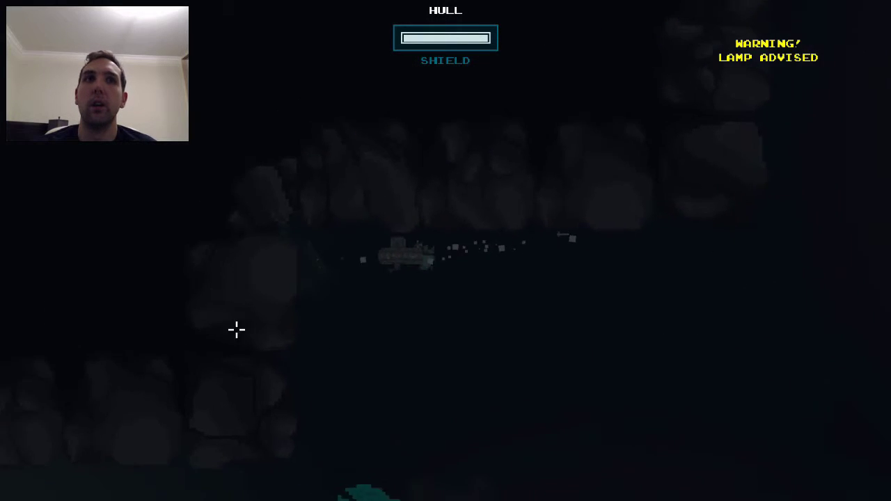
pyautogui.click(435, 471)
pyautogui.click(311, 422)
pyautogui.press('s')
pyautogui.click(218, 258)
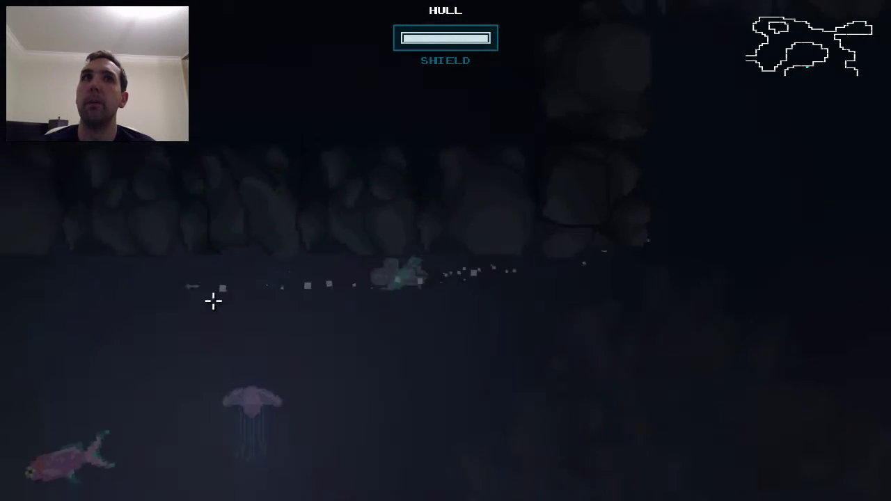
pyautogui.click(331, 436)
pyautogui.click(246, 348)
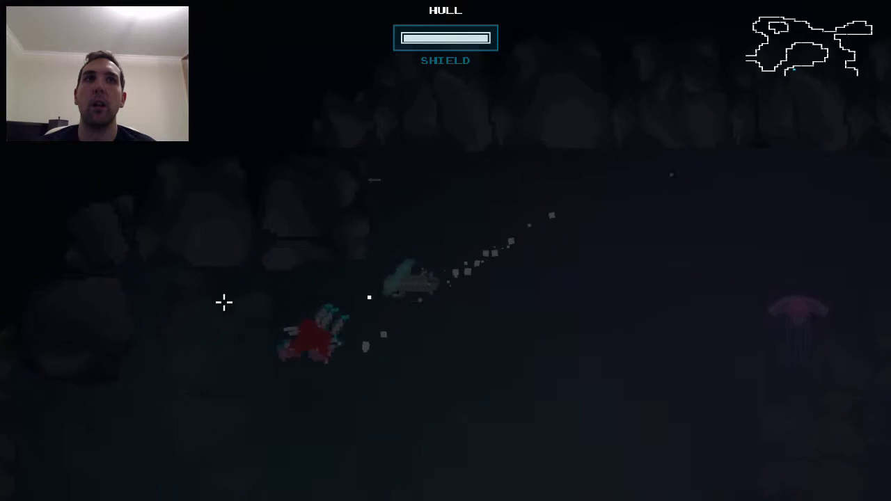
pyautogui.click(221, 252)
pyautogui.click(273, 398)
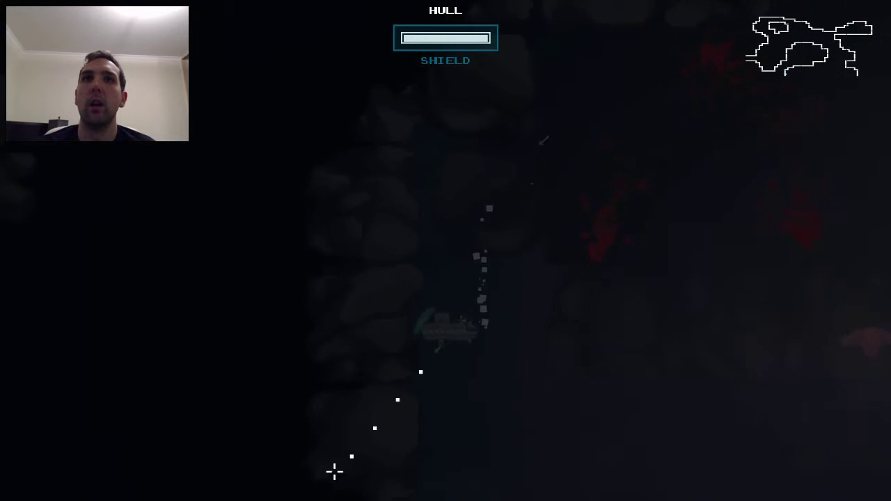
pyautogui.click(495, 154)
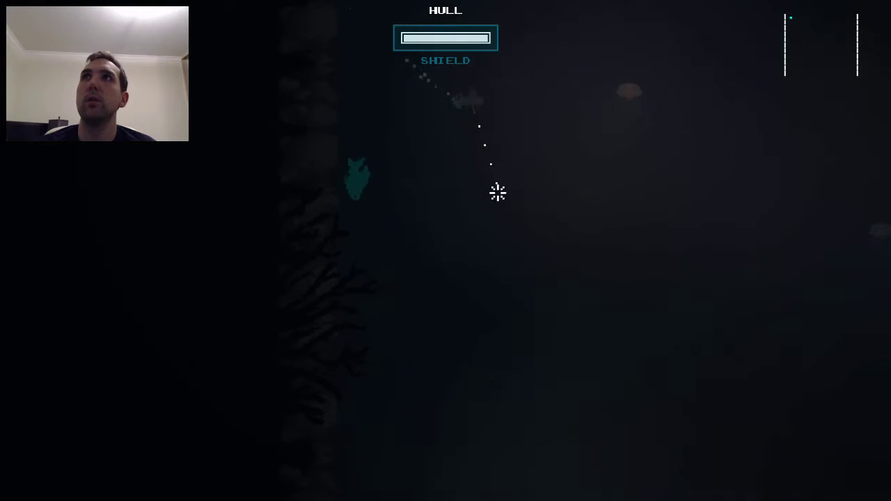
pyautogui.click(569, 93)
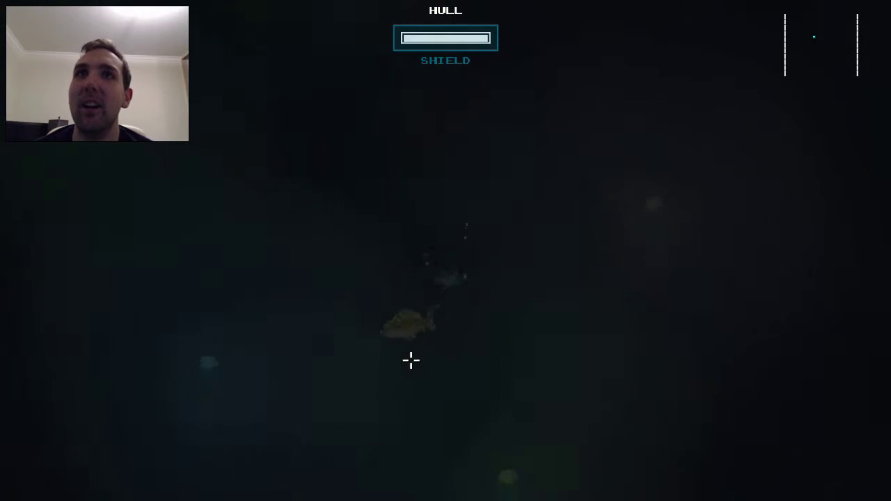
pyautogui.press('w')
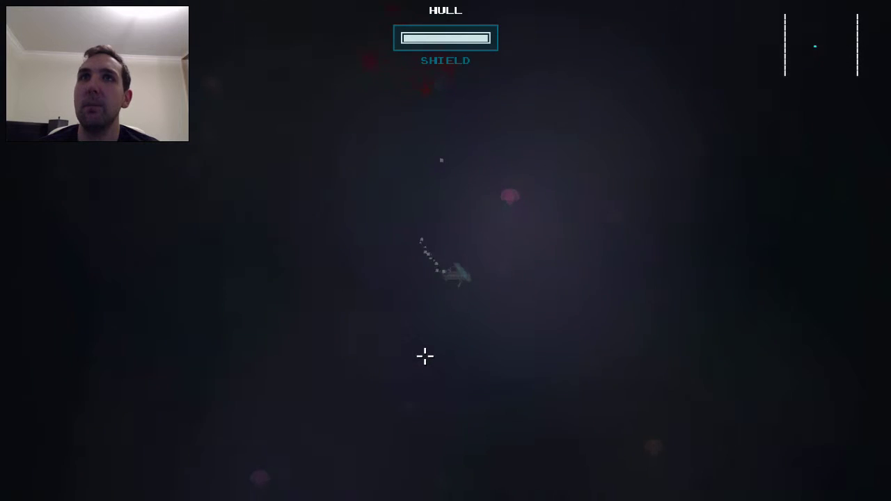
pyautogui.press('w')
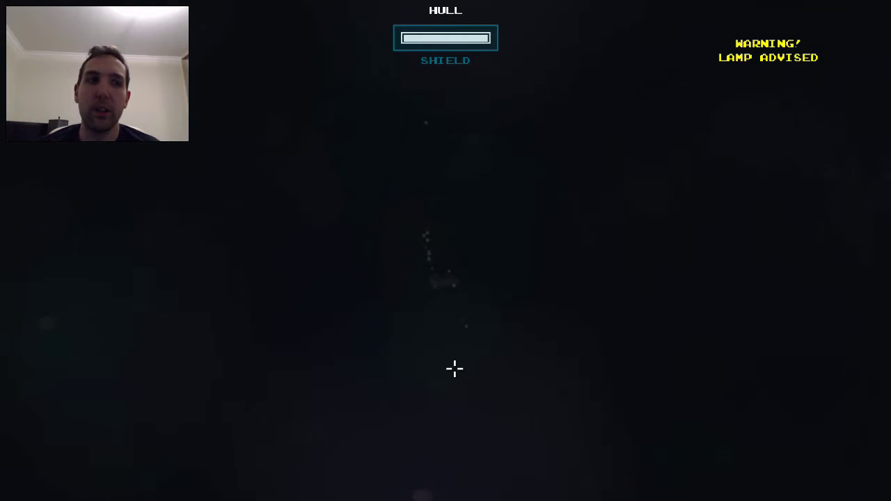
pyautogui.click(410, 391)
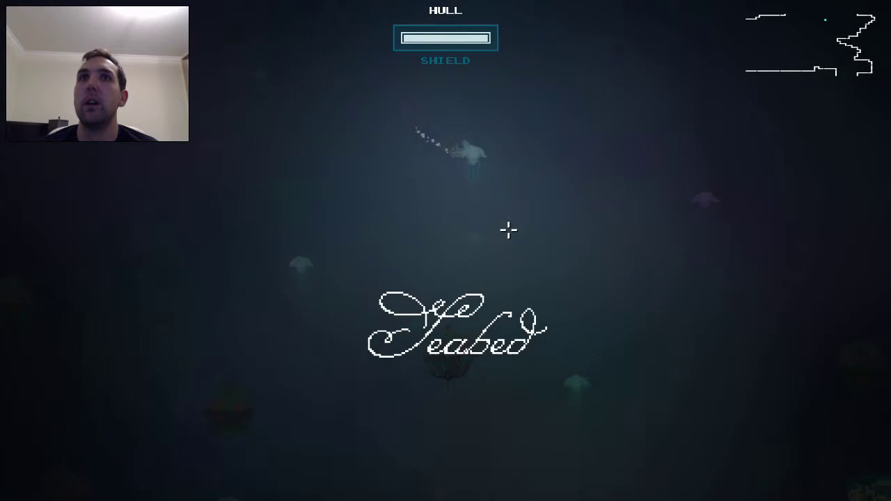
pyautogui.click(557, 221)
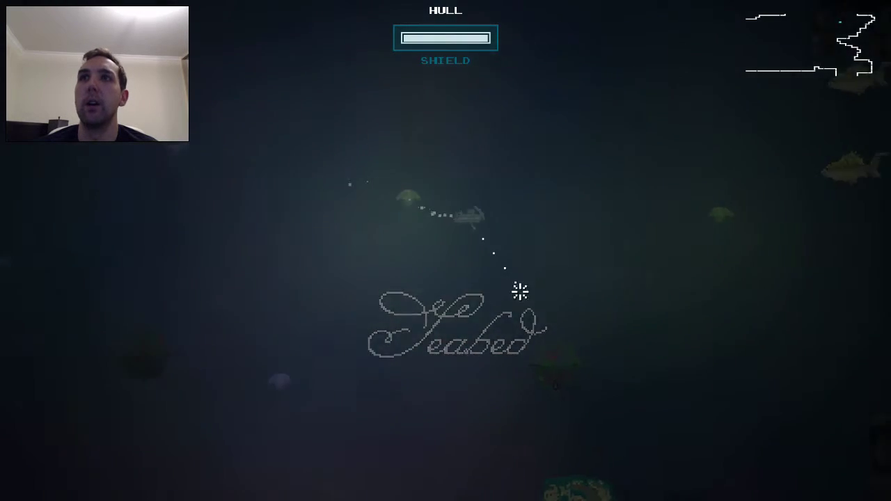
pyautogui.click(472, 313)
pyautogui.press('d')
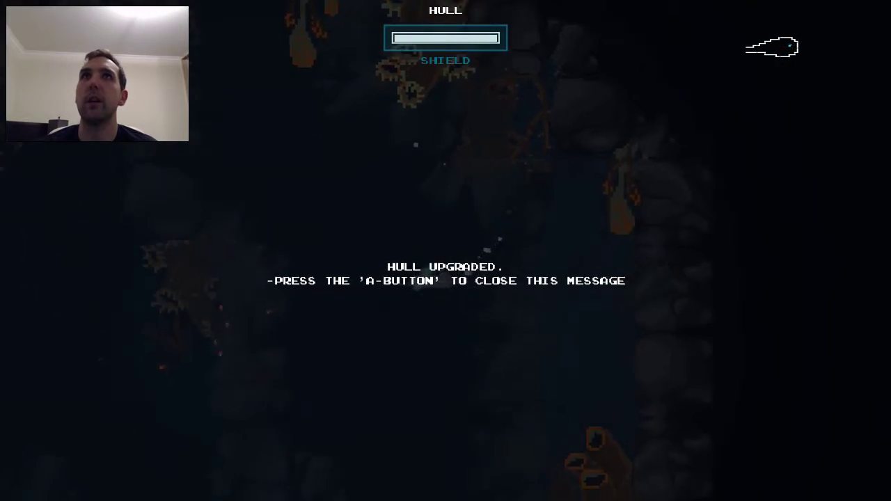
pyautogui.press('Escape')
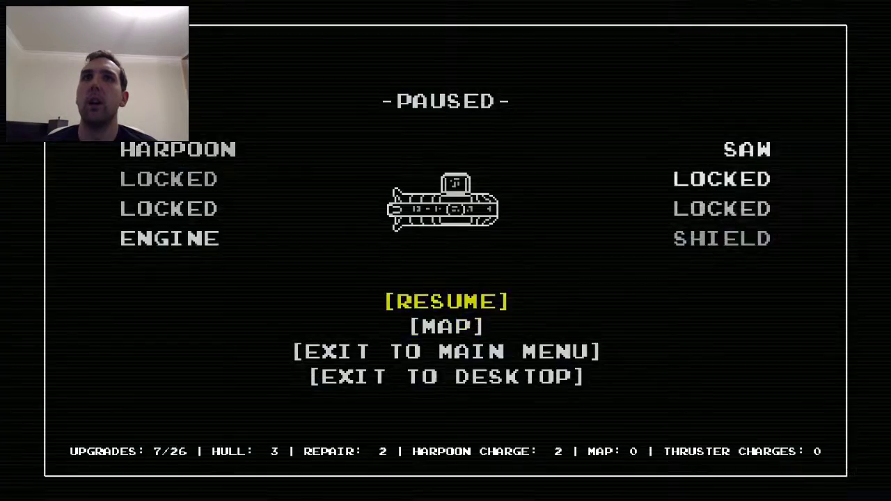
pyautogui.press('Down')
pyautogui.press('Return')
pyautogui.press('Return')
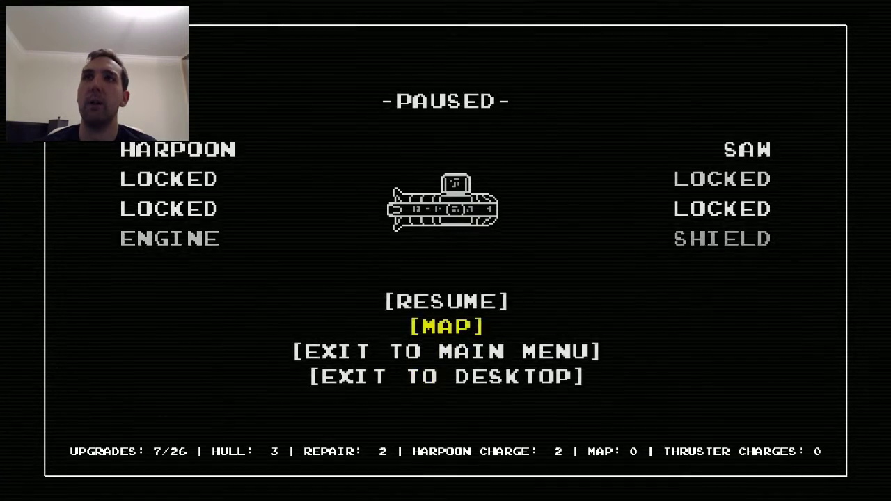
pyautogui.press('Return')
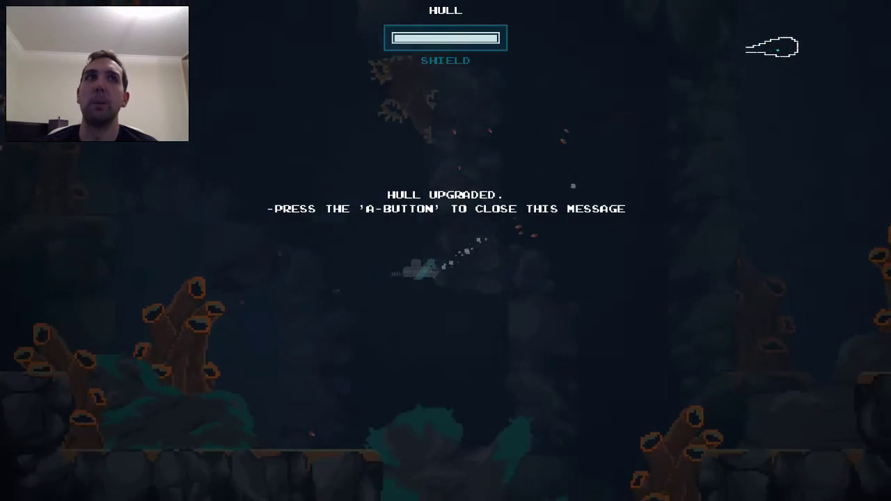
pyautogui.press('Left')
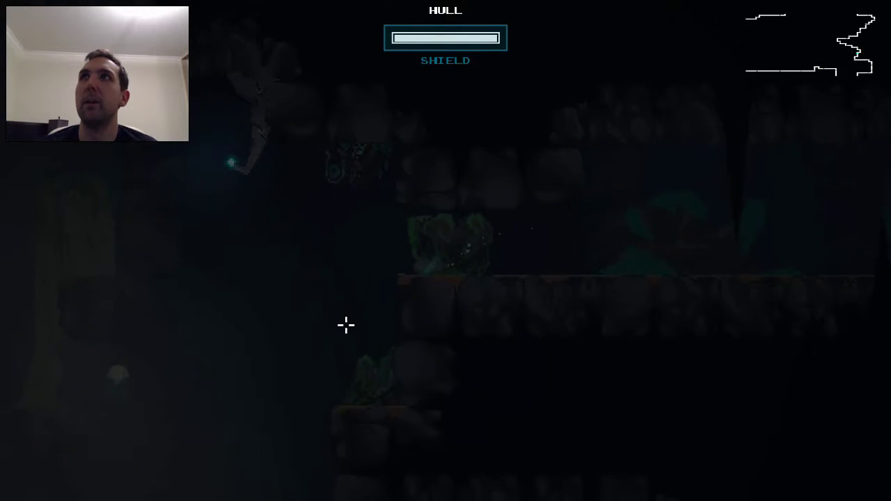
pyautogui.press('Down')
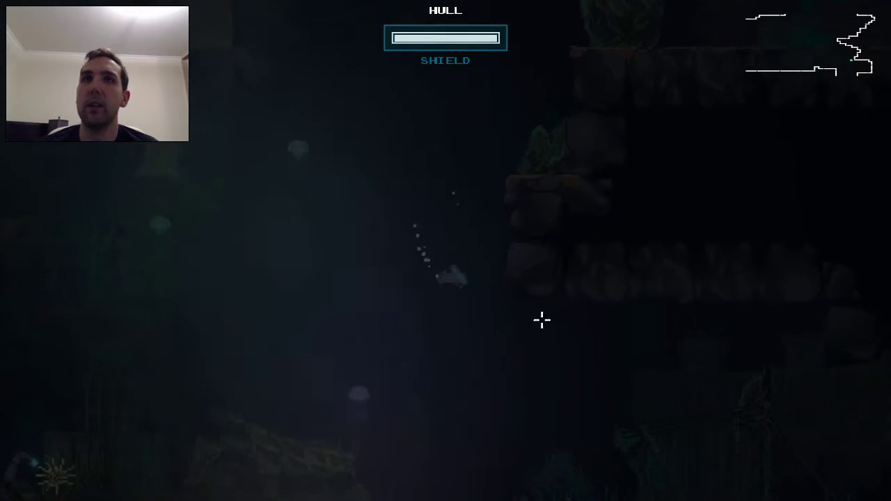
pyautogui.press('Right')
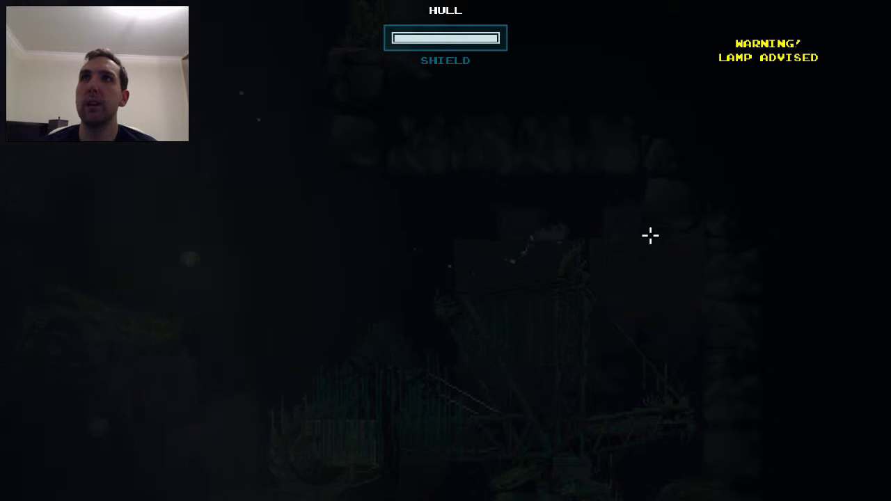
pyautogui.press('Down')
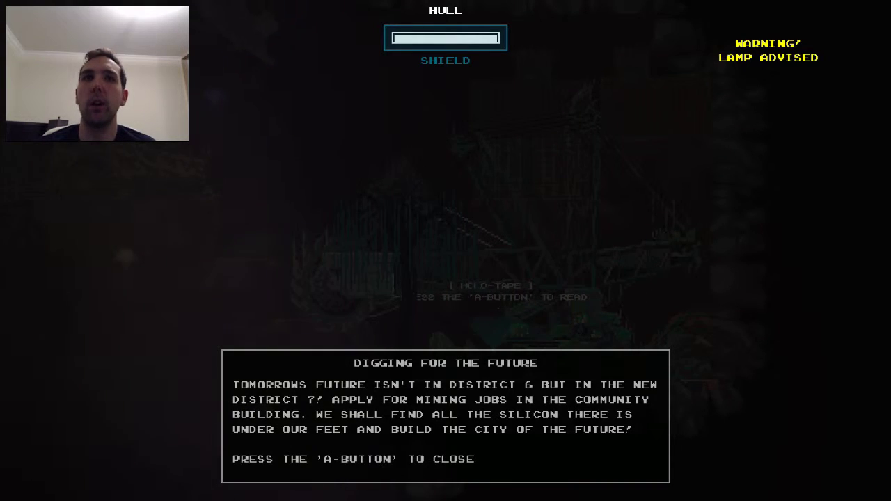
pyautogui.press('Return')
pyautogui.press('Left')
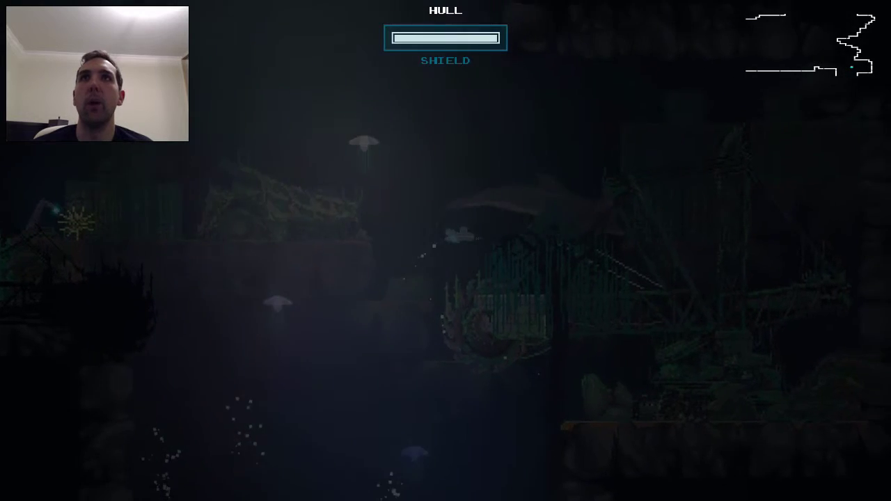
pyautogui.press('Right')
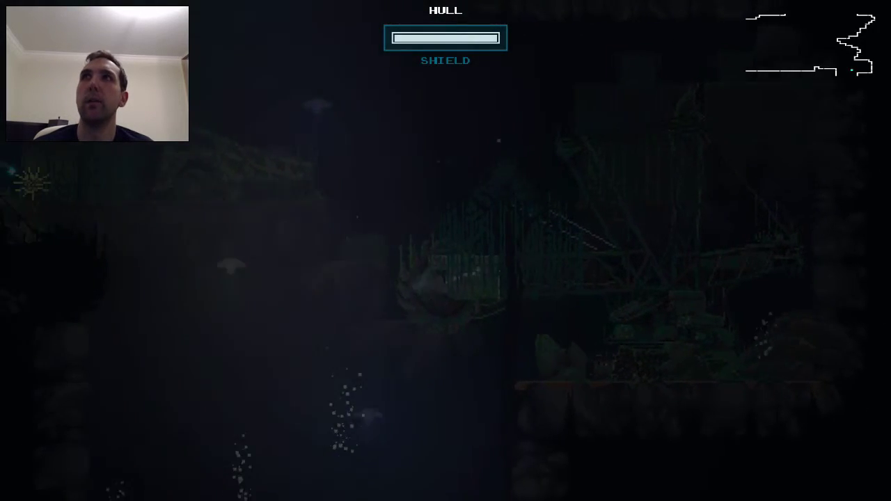
pyautogui.press('Left')
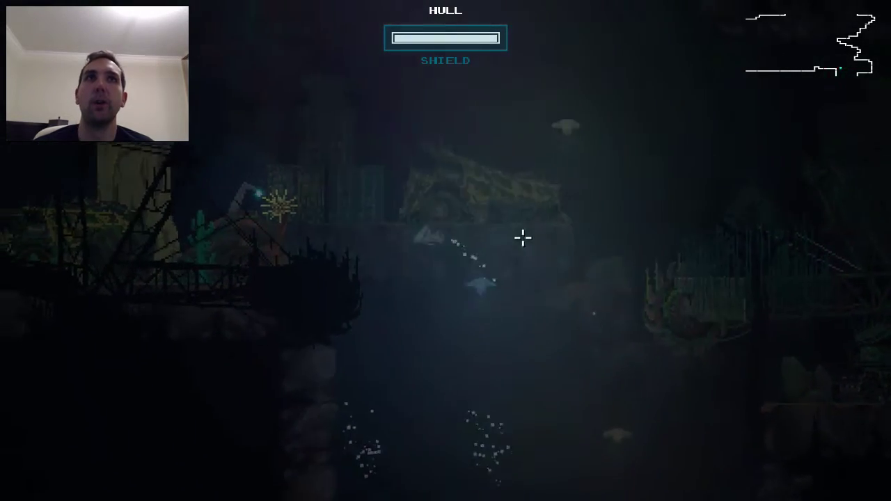
pyautogui.press('Left')
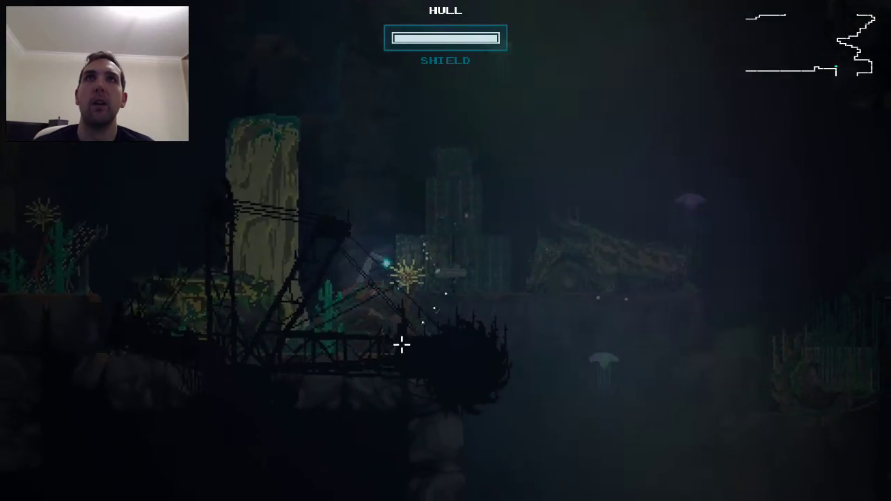
pyautogui.press('Right')
pyautogui.press('Down')
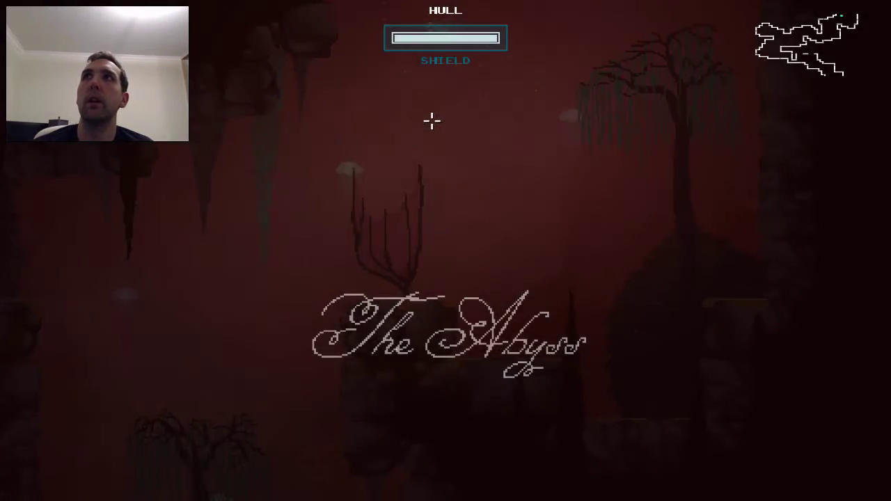
pyautogui.press('Right')
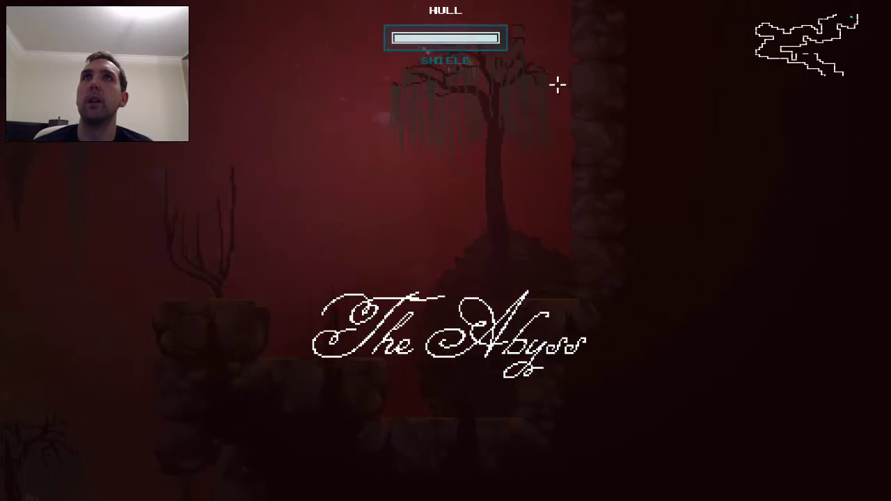
pyautogui.press('Left')
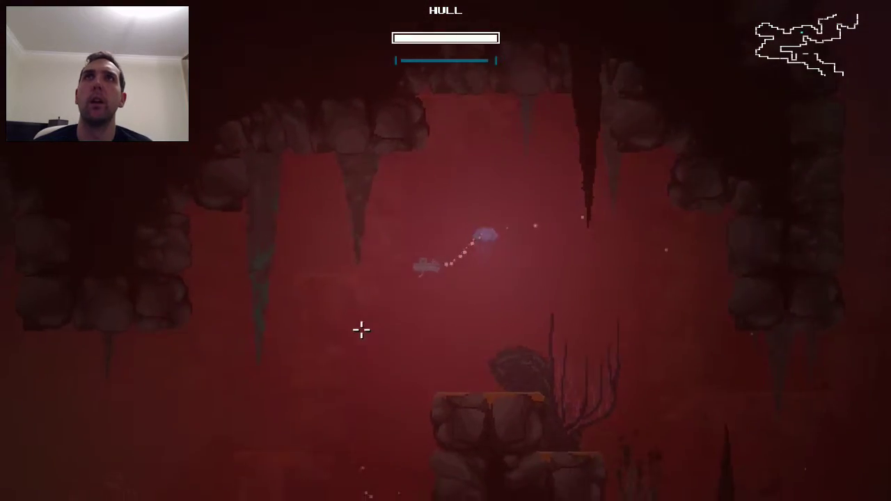
pyautogui.press('Left')
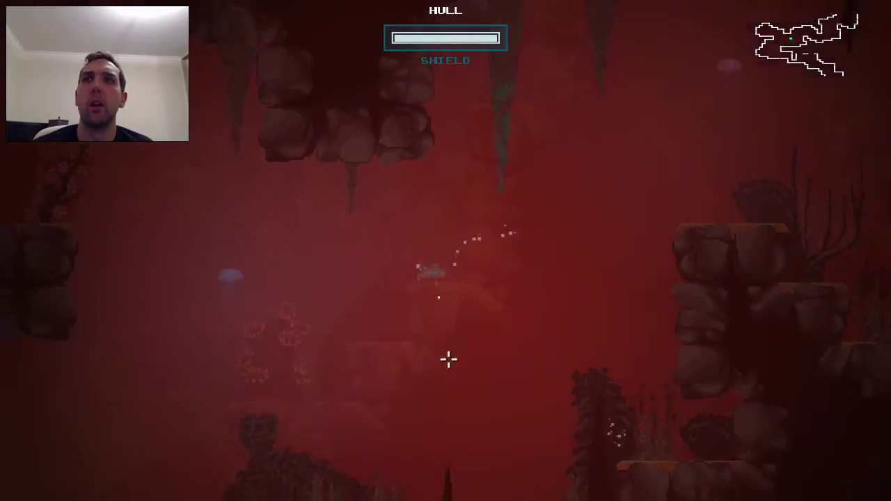
pyautogui.press('Left')
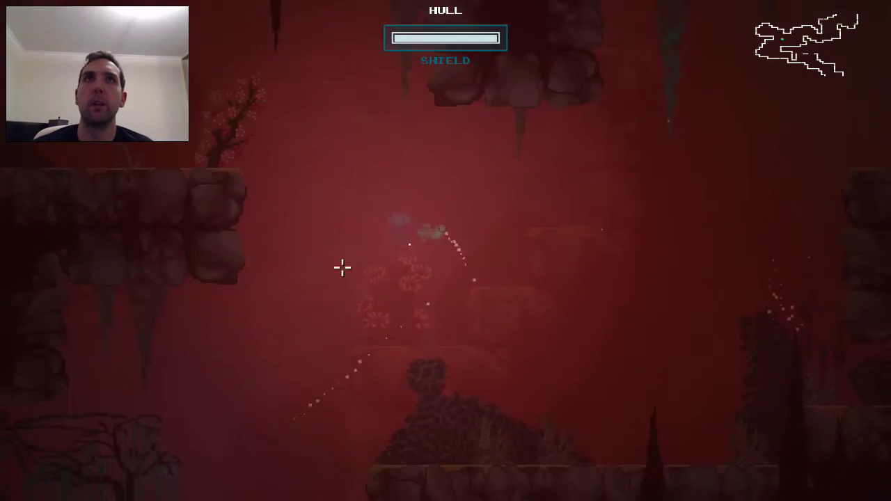
pyautogui.press('Left')
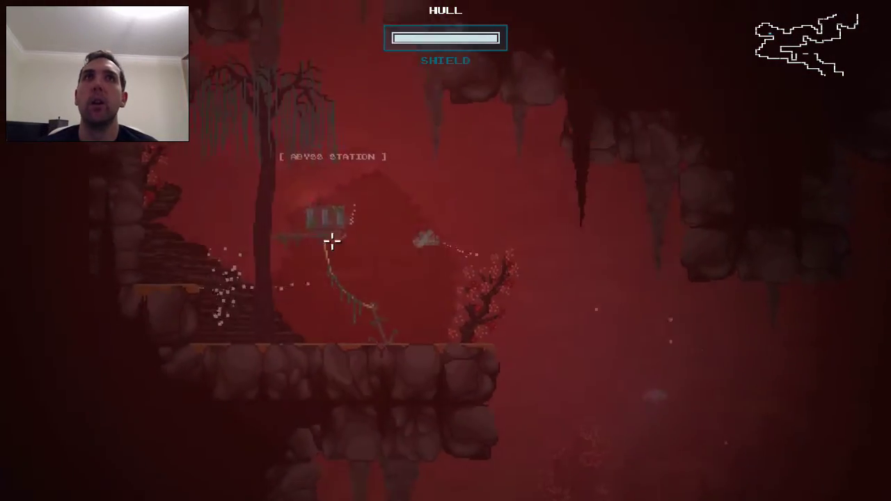
pyautogui.press('z')
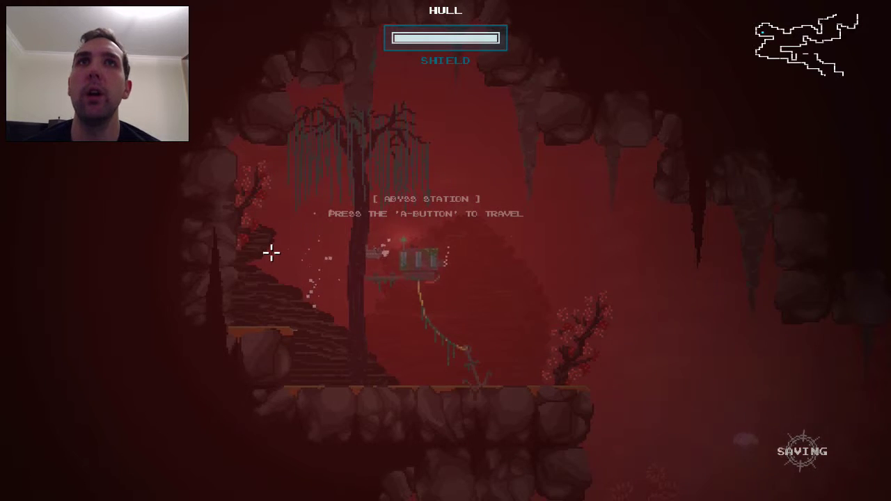
pyautogui.press('z')
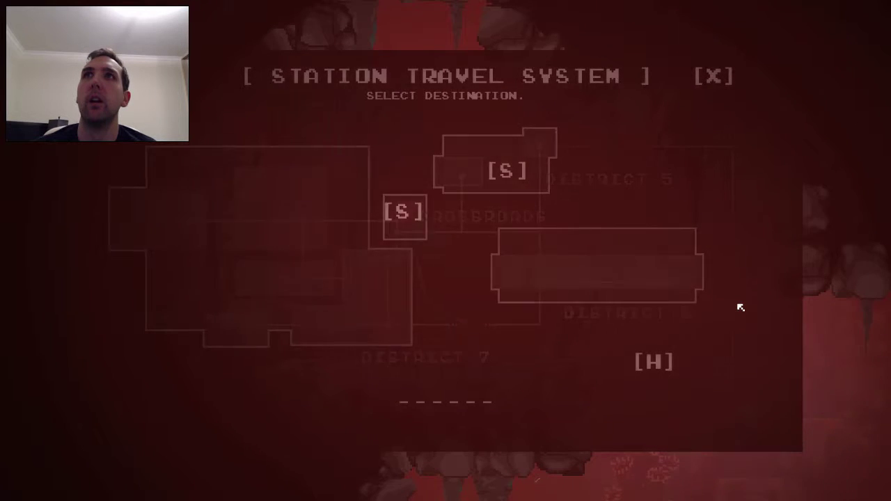
pyautogui.click(559, 293)
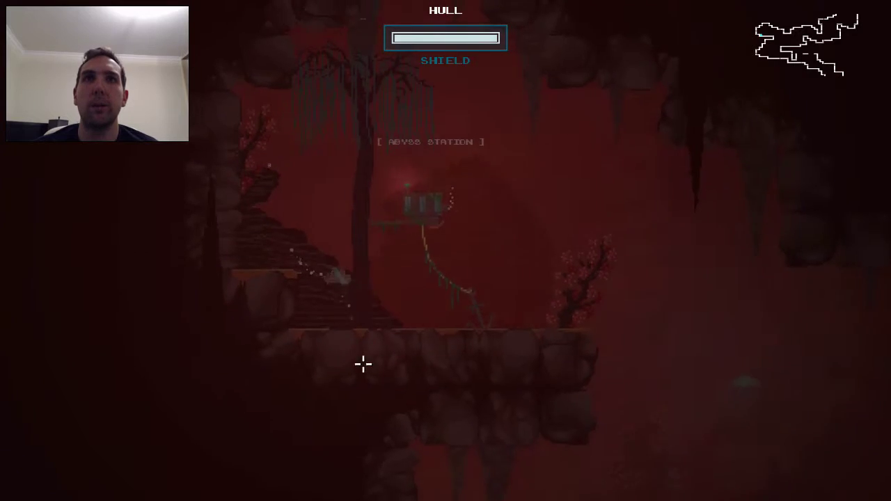
pyautogui.press('d')
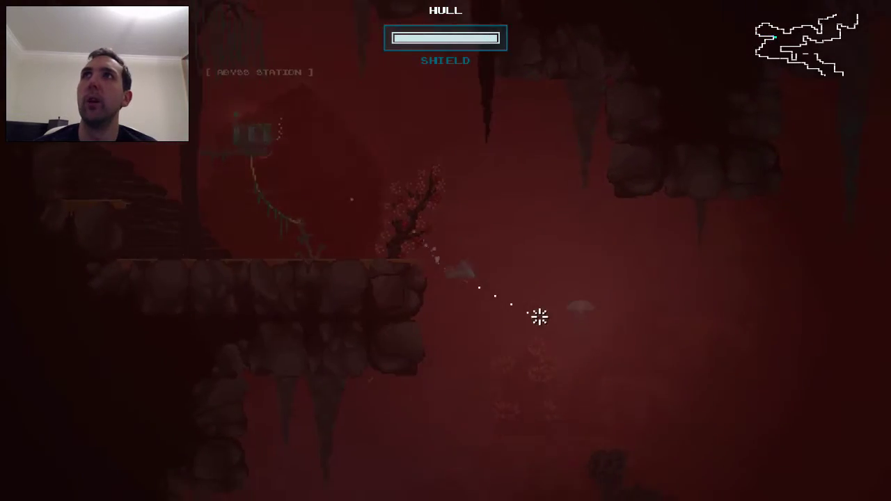
pyautogui.press('a')
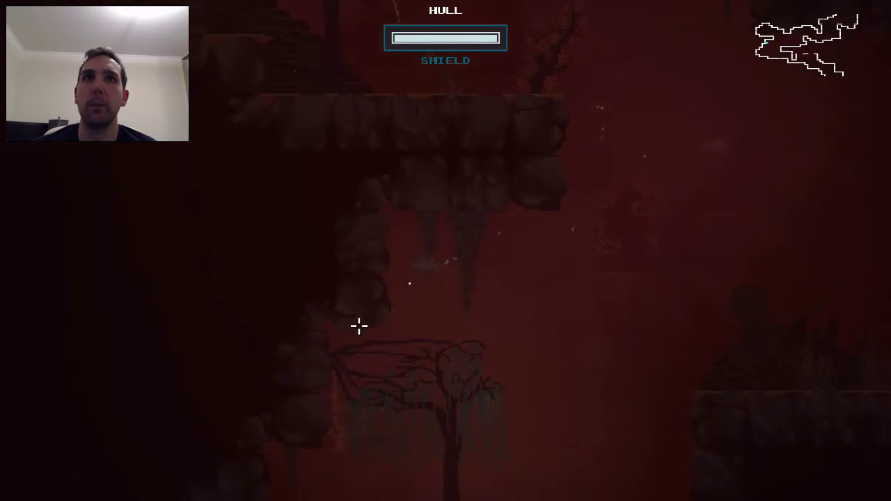
pyautogui.press('s')
pyautogui.press('s')
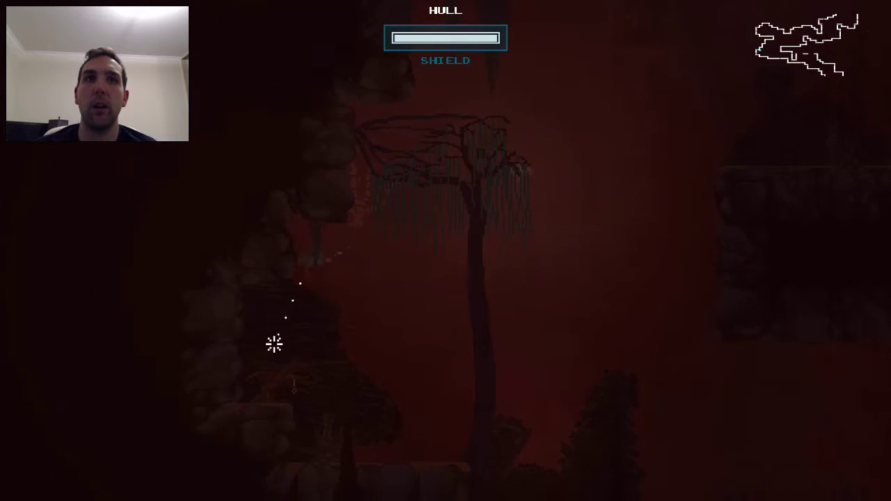
pyautogui.press('w')
pyautogui.press('s')
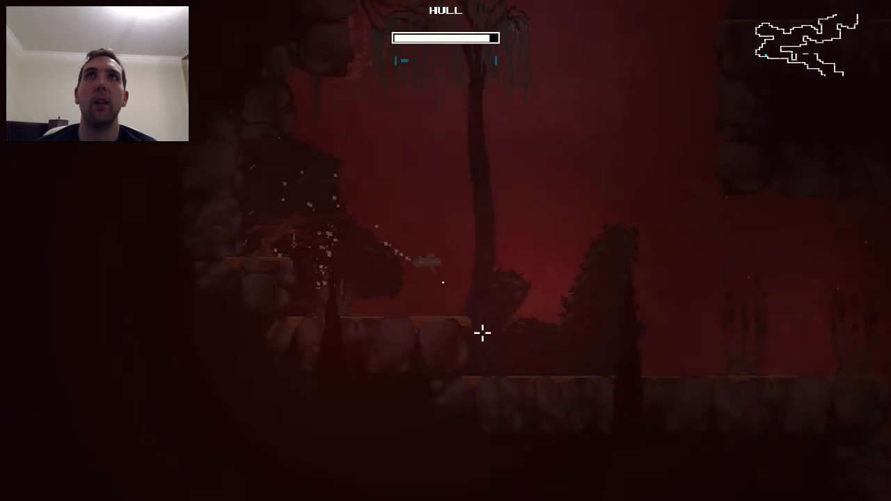
pyautogui.press('d')
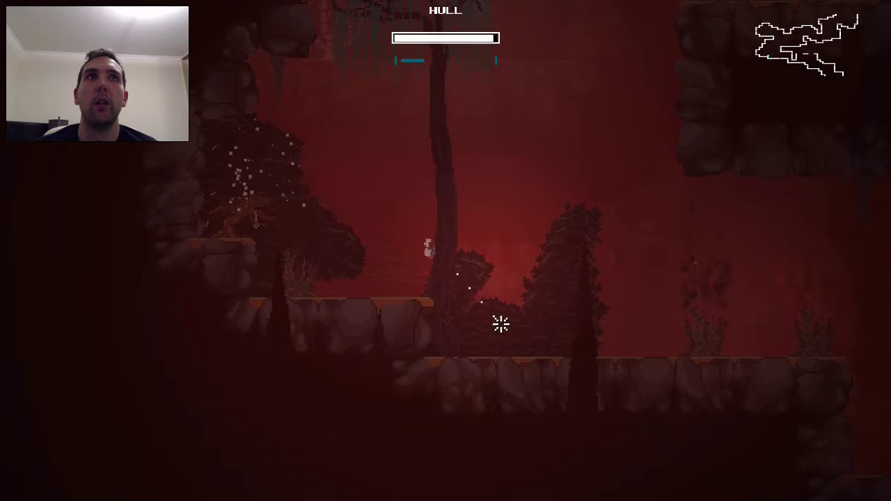
pyautogui.press('d')
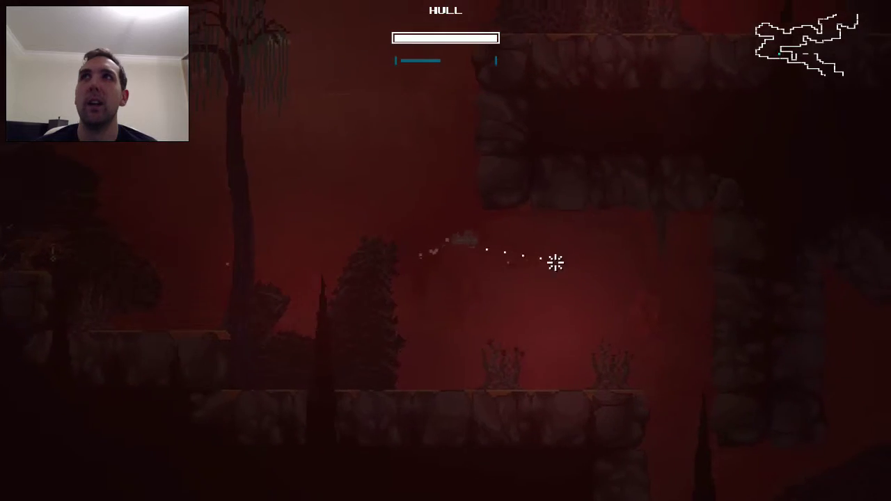
pyautogui.press('d')
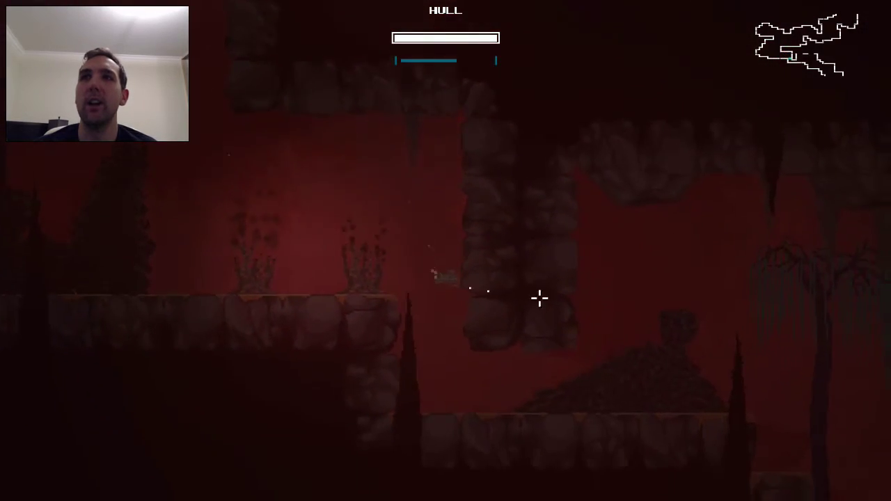
pyautogui.press('d')
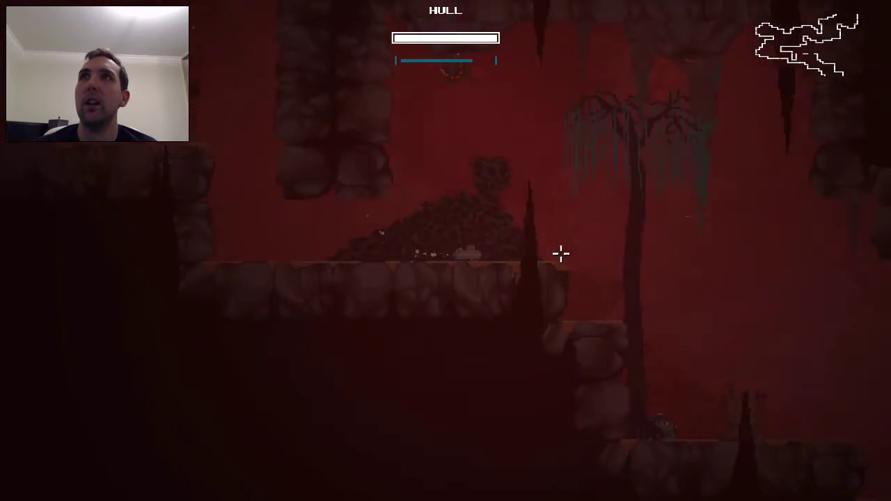
pyautogui.press('w')
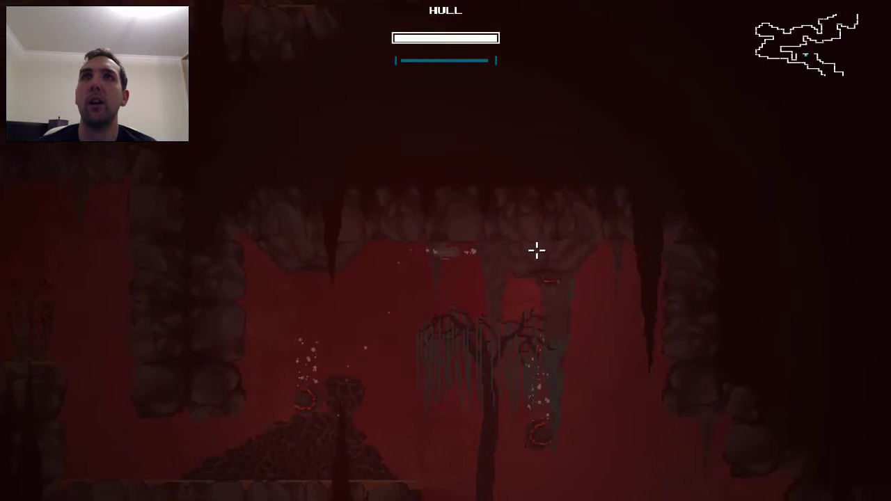
pyautogui.press('d')
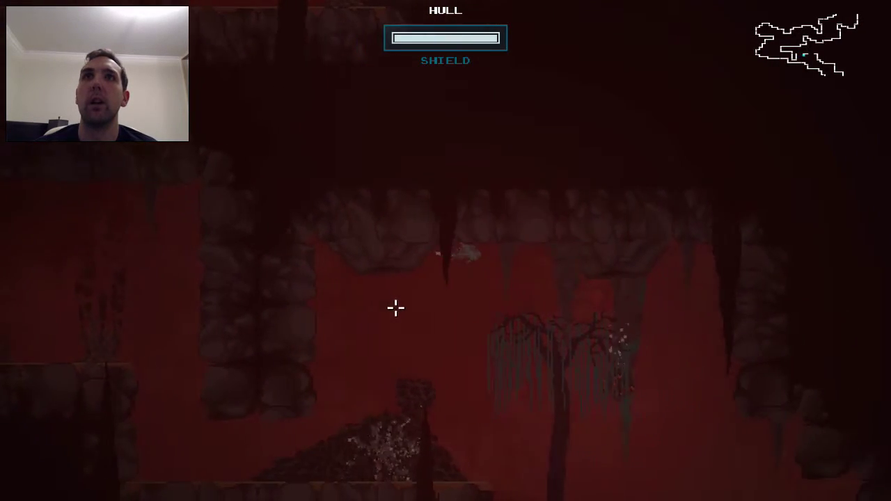
pyautogui.press('s')
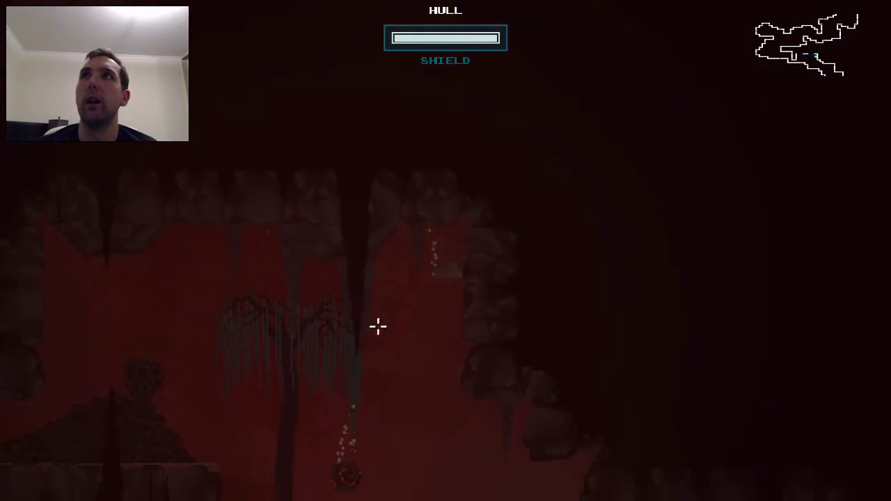
pyautogui.press('s')
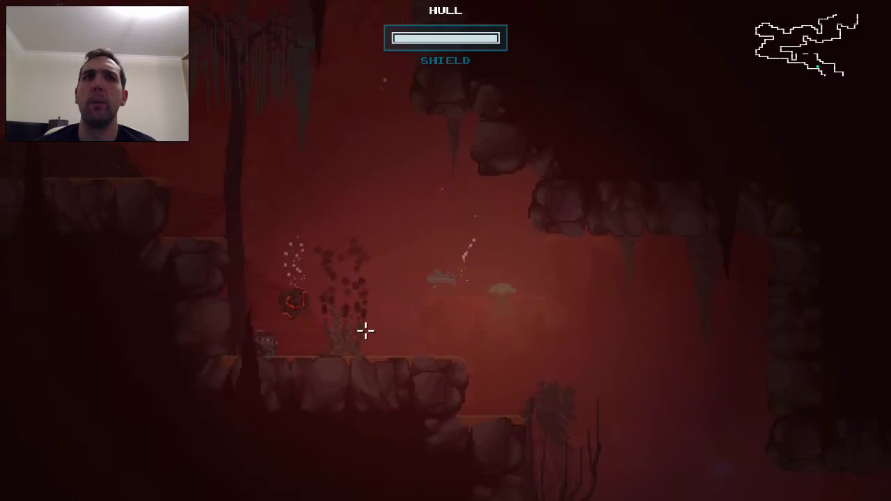
pyautogui.press('d')
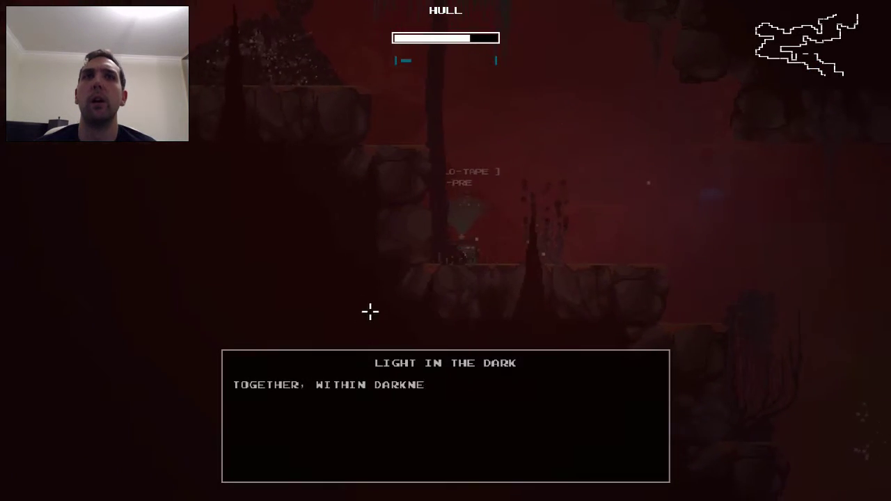
pyautogui.press('a')
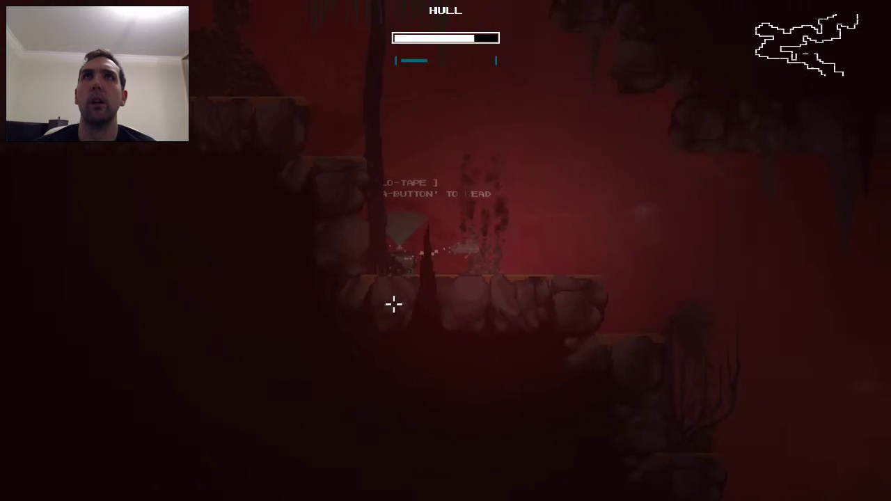
pyautogui.press('d')
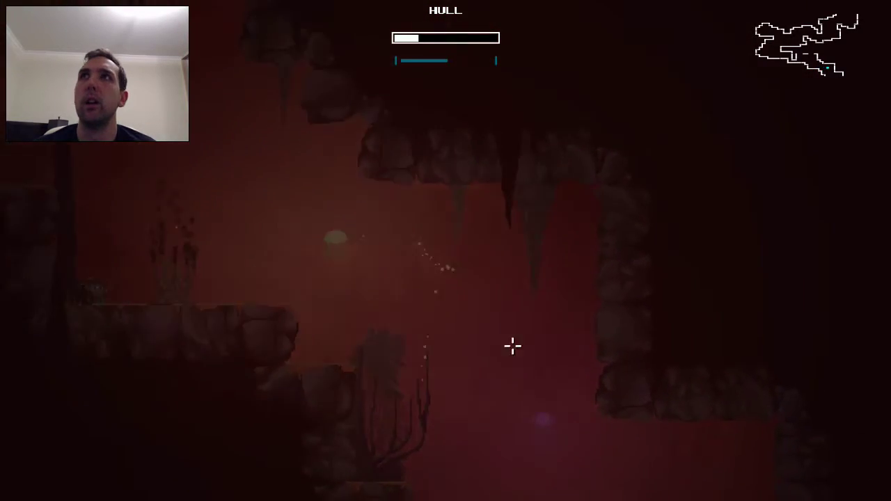
pyautogui.press('d')
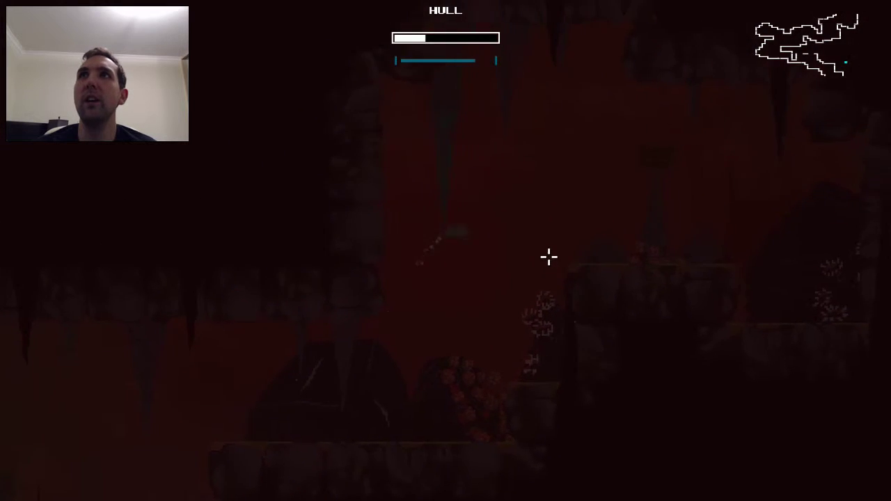
pyautogui.press('d')
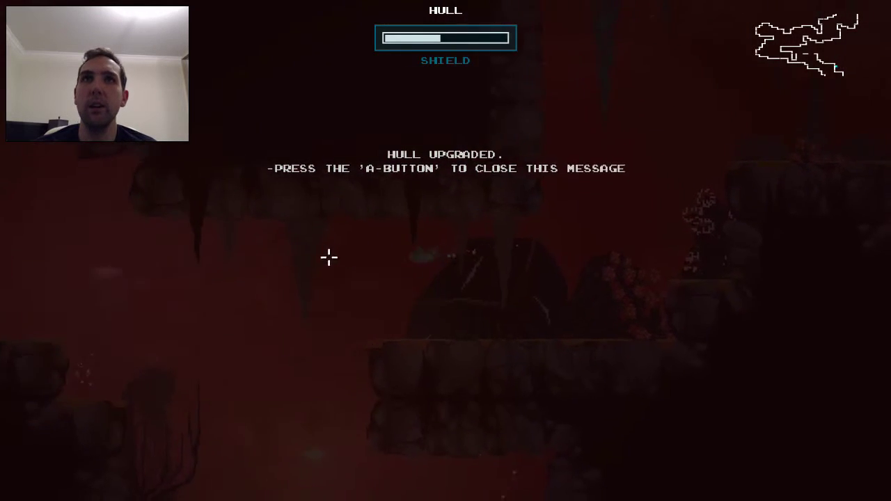
pyautogui.press('space')
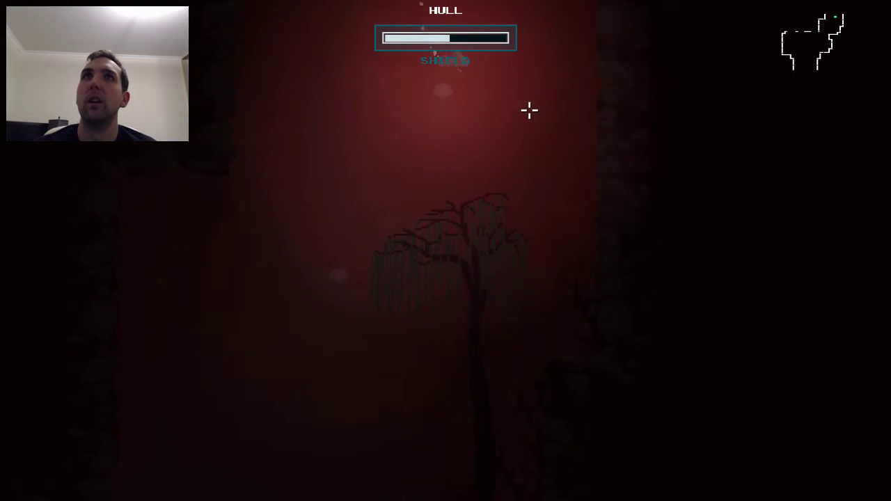
pyautogui.press('w')
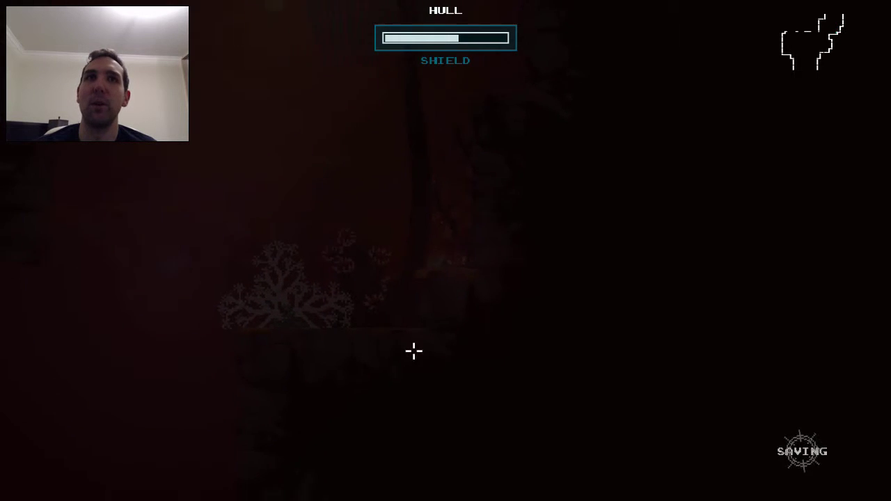
pyautogui.press('w')
pyautogui.press('w')
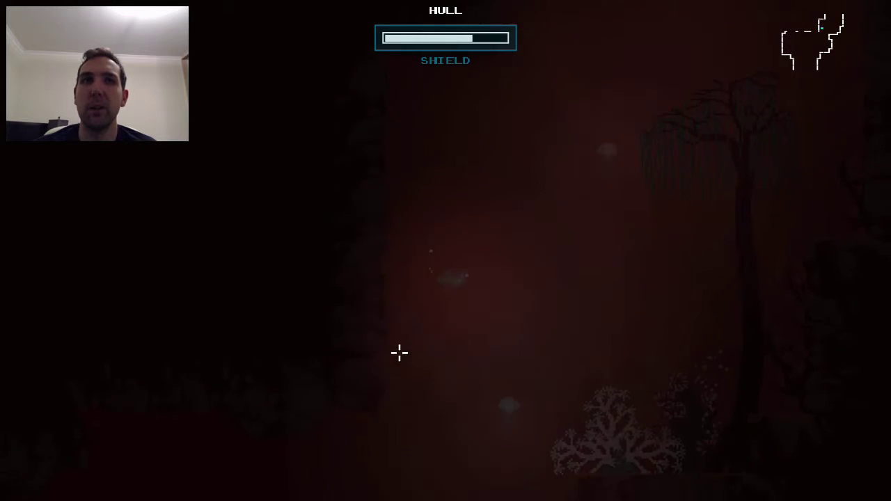
pyautogui.press('w')
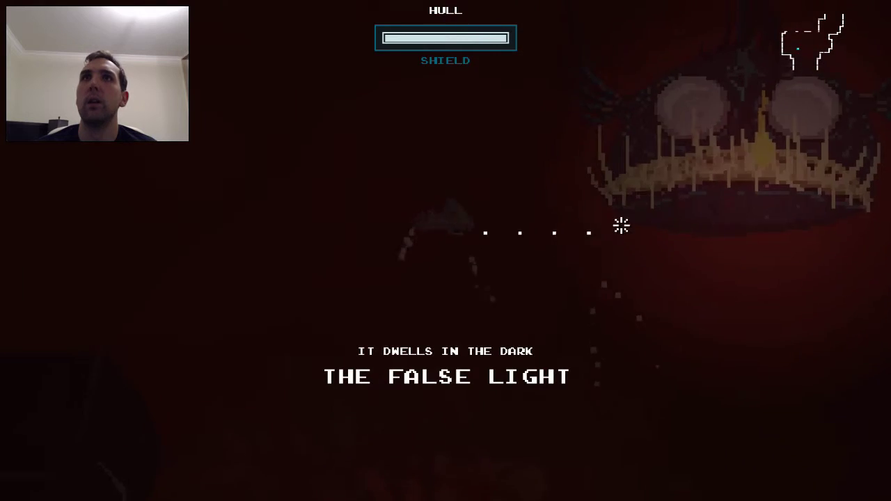
pyautogui.moveTo(600, 286)
pyautogui.mouseDown()
pyautogui.moveTo(604, 248)
pyautogui.moveTo(608, 260)
pyautogui.moveTo(566, 267)
pyautogui.moveTo(605, 246)
pyautogui.moveTo(550, 258)
pyautogui.moveTo(582, 241)
pyautogui.moveTo(553, 243)
pyautogui.moveTo(533, 272)
pyautogui.moveTo(575, 255)
pyautogui.moveTo(554, 266)
pyautogui.moveTo(561, 284)
pyautogui.moveTo(533, 253)
pyautogui.moveTo(560, 237)
pyautogui.moveTo(536, 264)
pyautogui.moveTo(569, 256)
pyautogui.mouseUp()
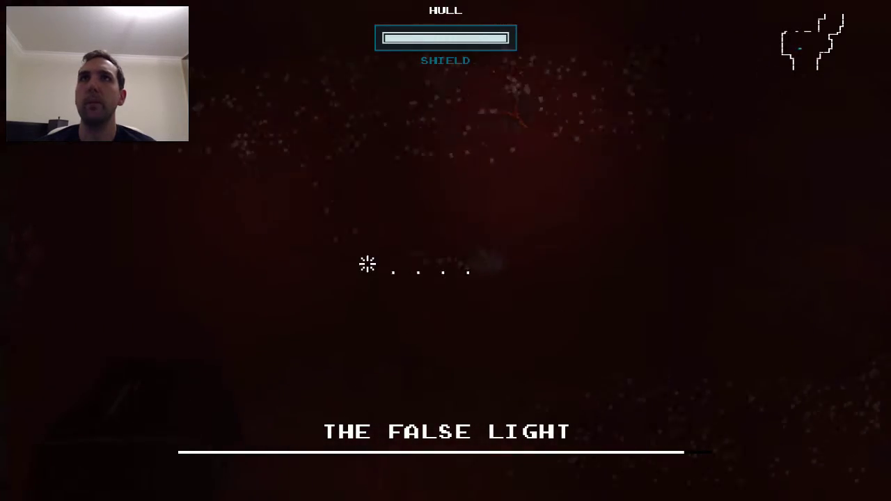
pyautogui.moveTo(366, 264)
pyautogui.mouseDown()
pyautogui.moveTo(350, 244)
pyautogui.moveTo(337, 264)
pyautogui.mouseUp()
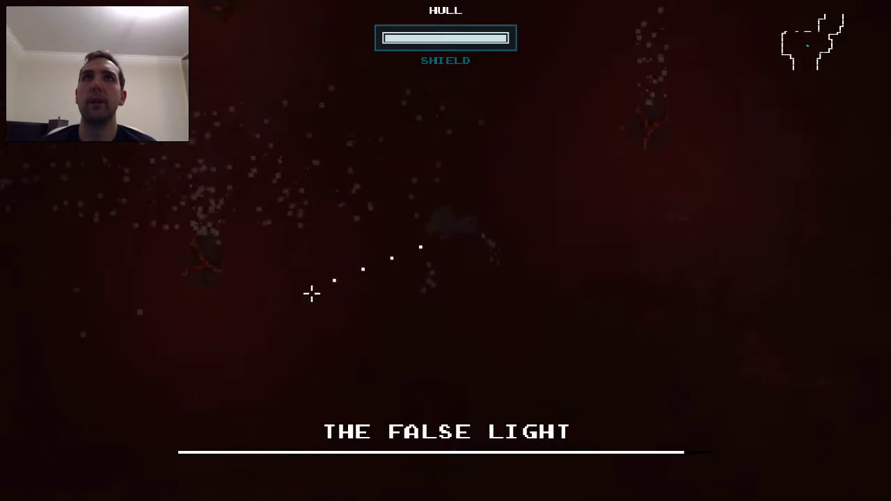
pyautogui.moveTo(310, 297)
pyautogui.mouseDown()
pyautogui.moveTo(469, 393)
pyautogui.moveTo(537, 409)
pyautogui.moveTo(299, 312)
pyautogui.moveTo(333, 336)
pyautogui.moveTo(390, 417)
pyautogui.moveTo(583, 264)
pyautogui.moveTo(585, 253)
pyautogui.moveTo(589, 268)
pyautogui.mouseUp()
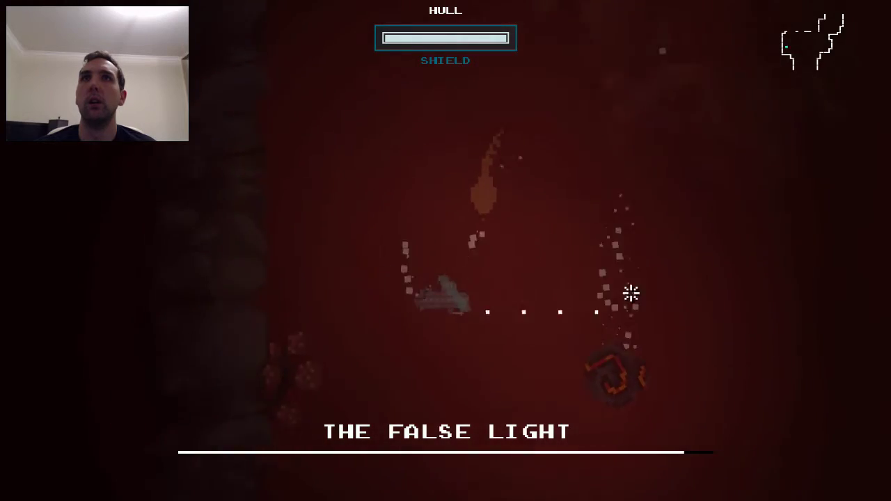
pyautogui.moveTo(633, 293)
pyautogui.mouseDown()
pyautogui.moveTo(670, 274)
pyautogui.moveTo(296, 341)
pyautogui.moveTo(255, 266)
pyautogui.moveTo(237, 265)
pyautogui.moveTo(255, 258)
pyautogui.moveTo(243, 251)
pyautogui.moveTo(241, 262)
pyautogui.moveTo(284, 240)
pyautogui.mouseUp()
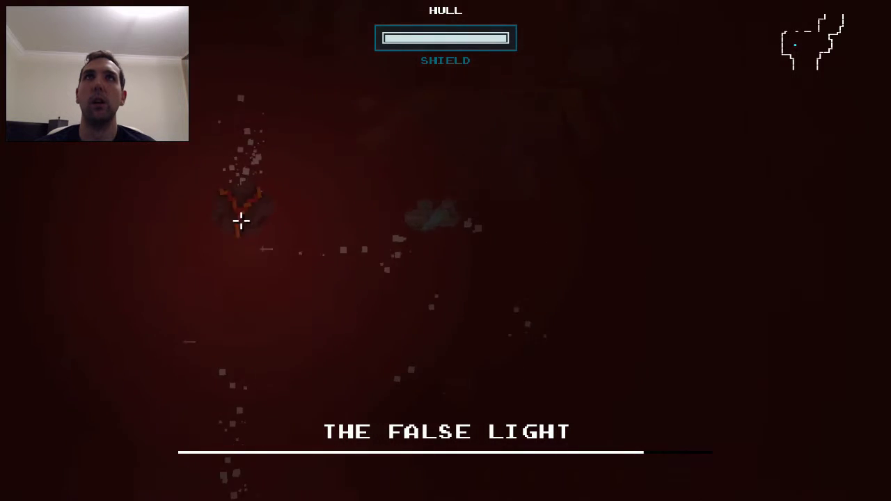
pyautogui.moveTo(671, 265); pyautogui.dragTo(608, 249)
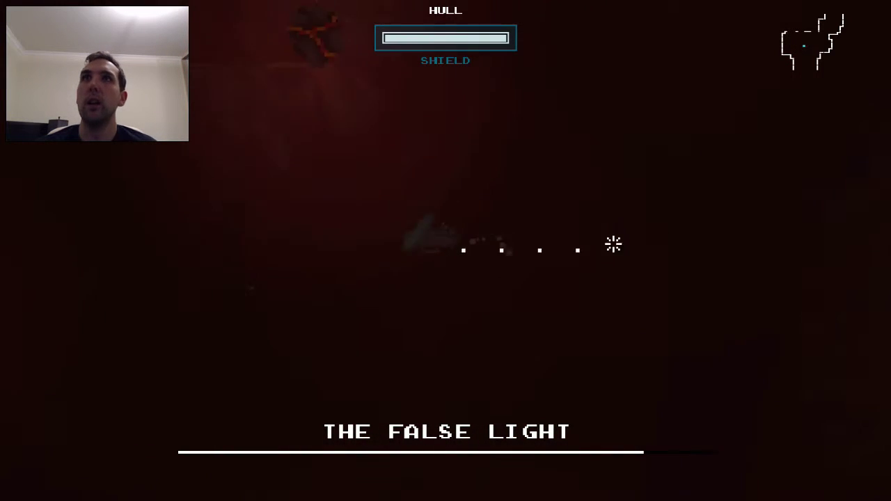
pyautogui.moveTo(362, 398); pyautogui.dragTo(297, 240)
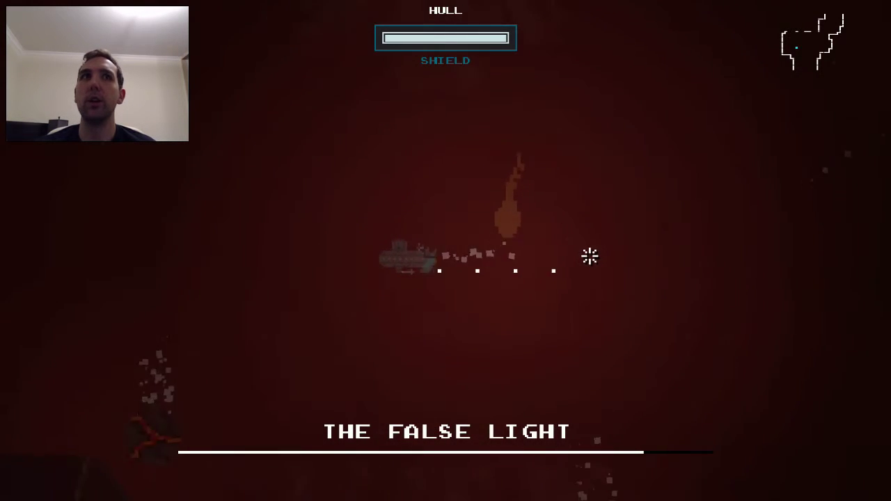
pyautogui.moveTo(400, 432); pyautogui.dragTo(305, 276)
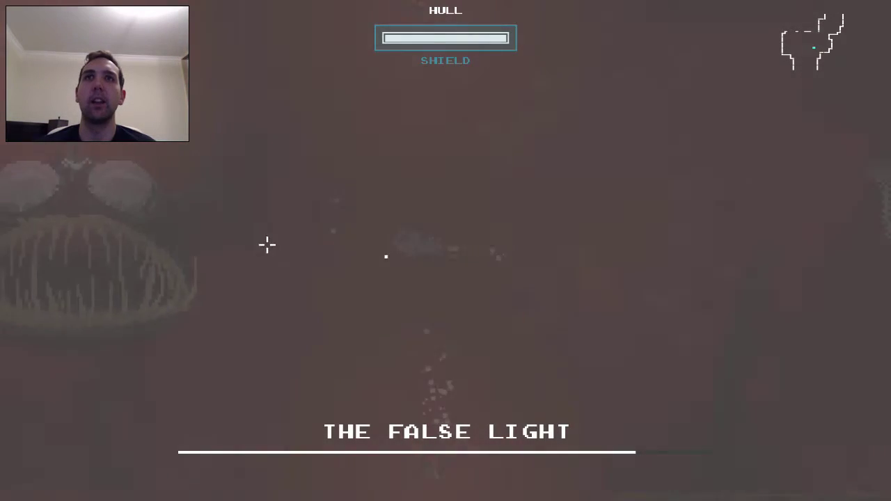
pyautogui.moveTo(288, 260)
pyautogui.mouseDown()
pyautogui.moveTo(322, 314)
pyautogui.moveTo(313, 258)
pyautogui.moveTo(336, 258)
pyautogui.moveTo(324, 270)
pyautogui.mouseUp()
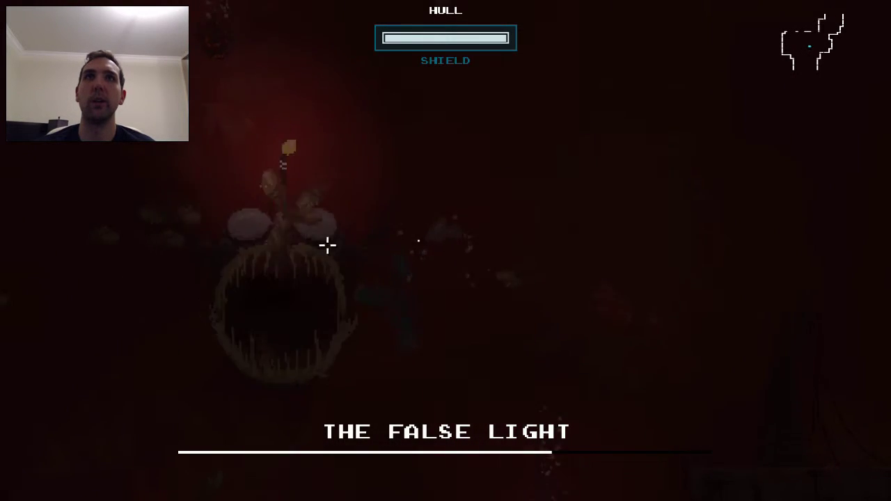
pyautogui.moveTo(329, 288); pyautogui.dragTo(341, 291)
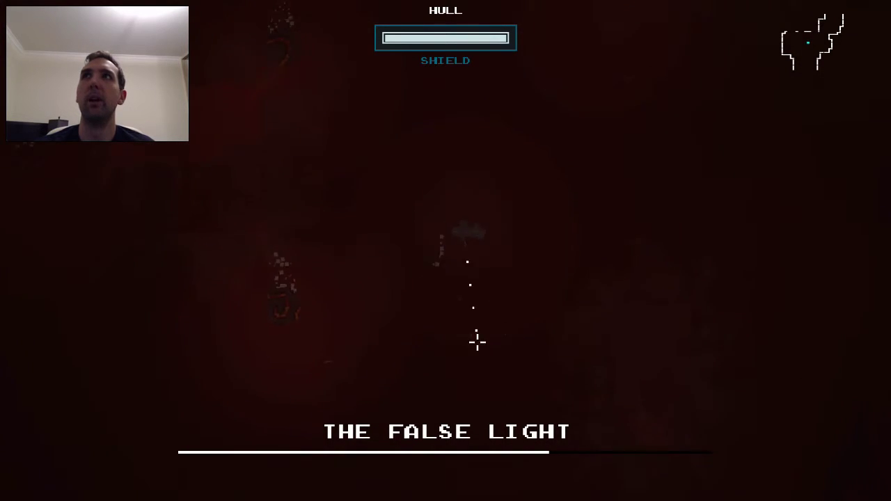
pyautogui.moveTo(554, 263); pyautogui.dragTo(575, 241)
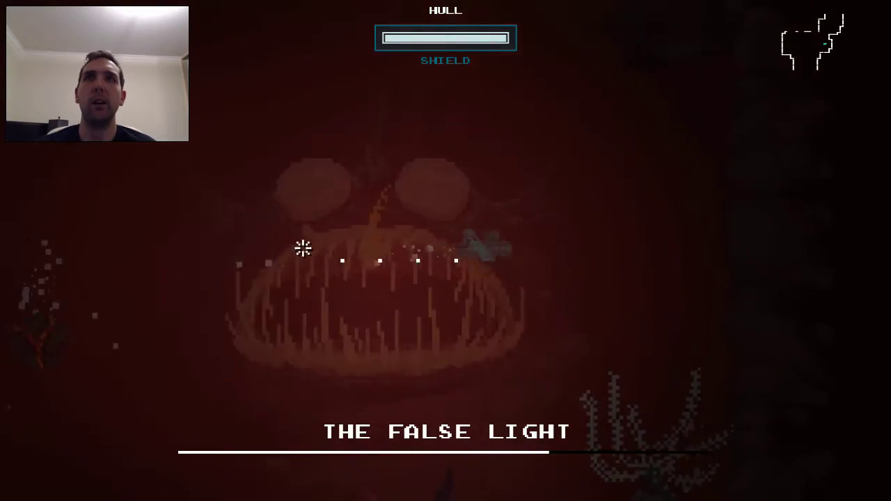
pyautogui.moveTo(302, 247)
pyautogui.mouseDown()
pyautogui.moveTo(291, 329)
pyautogui.moveTo(321, 352)
pyautogui.mouseUp()
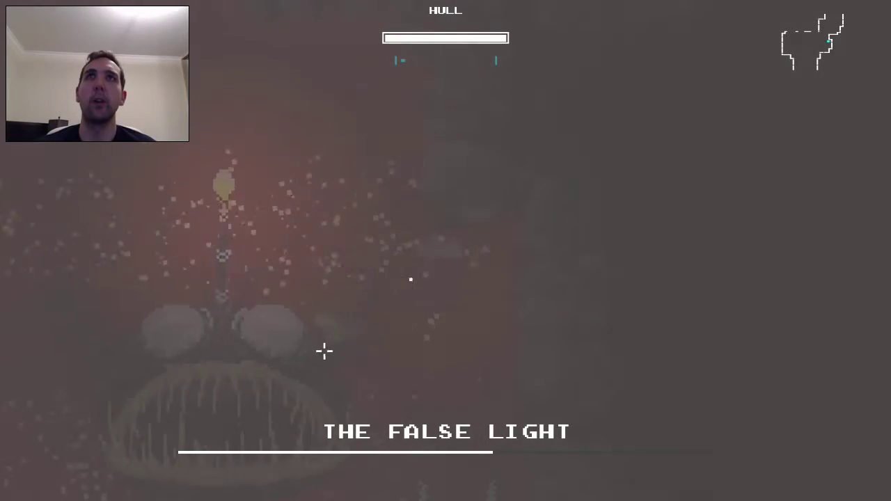
pyautogui.moveTo(321, 351)
pyautogui.mouseDown()
pyautogui.moveTo(307, 268)
pyautogui.moveTo(327, 213)
pyautogui.moveTo(365, 324)
pyautogui.mouseUp()
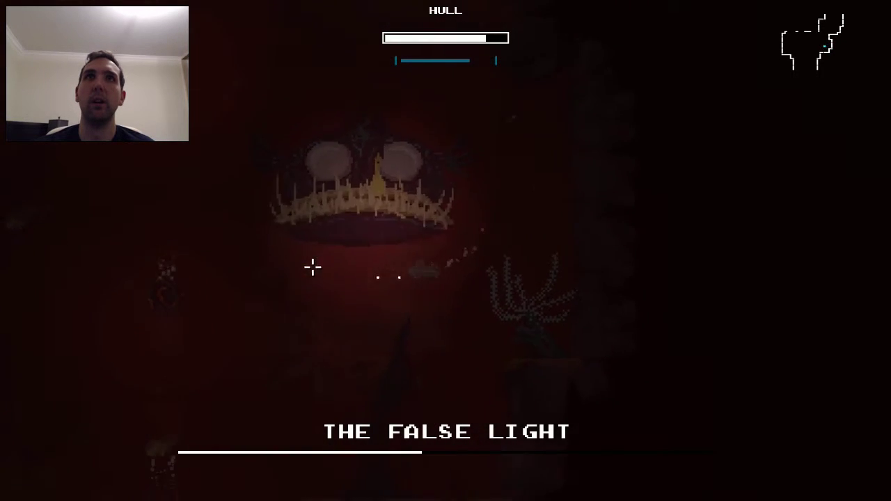
pyautogui.moveTo(309, 254)
pyautogui.mouseDown()
pyautogui.moveTo(606, 261)
pyautogui.moveTo(642, 245)
pyautogui.mouseUp()
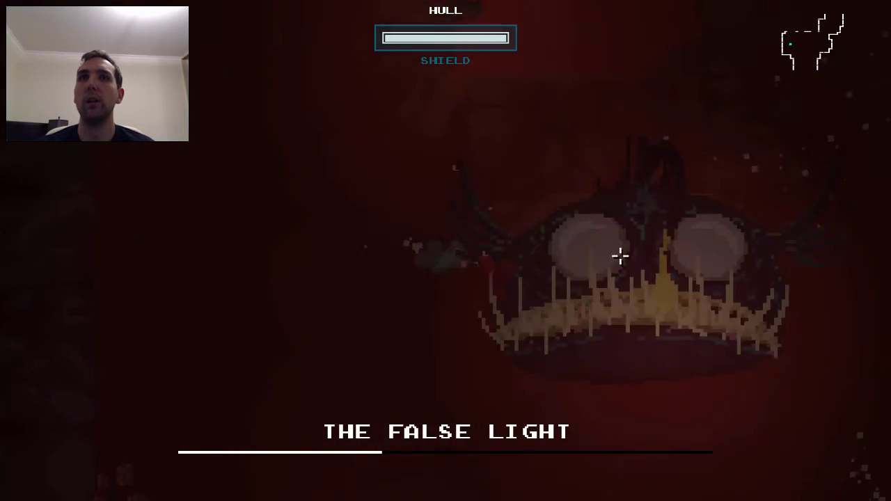
pyautogui.click(625, 255)
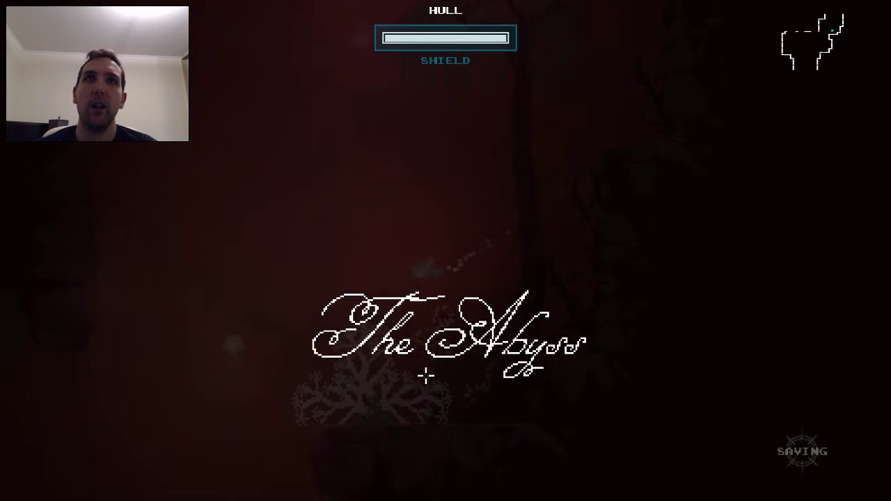
pyautogui.press('s')
pyautogui.press('a')
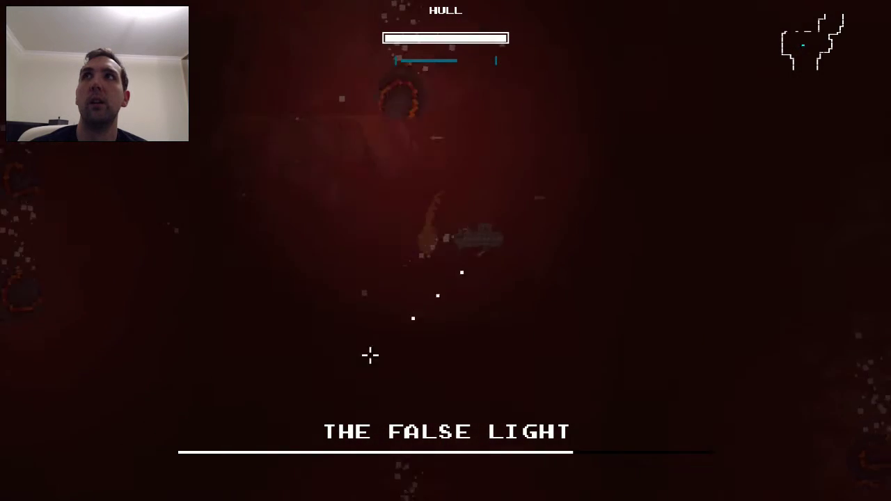
pyautogui.click(320, 278)
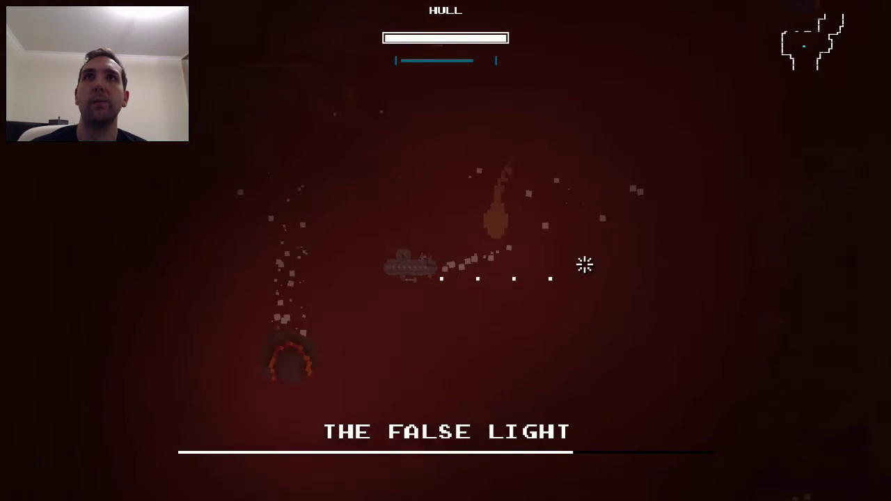
pyautogui.moveTo(588, 263); pyautogui.dragTo(304, 257)
pyautogui.moveTo(244, 269)
pyautogui.mouseDown()
pyautogui.moveTo(281, 299)
pyautogui.moveTo(248, 269)
pyautogui.moveTo(265, 295)
pyautogui.moveTo(274, 269)
pyautogui.moveTo(366, 273)
pyautogui.moveTo(268, 252)
pyautogui.moveTo(279, 277)
pyautogui.moveTo(307, 285)
pyautogui.moveTo(310, 248)
pyautogui.moveTo(318, 268)
pyautogui.moveTo(316, 238)
pyautogui.moveTo(326, 255)
pyautogui.moveTo(324, 246)
pyautogui.moveTo(346, 242)
pyautogui.mouseUp()
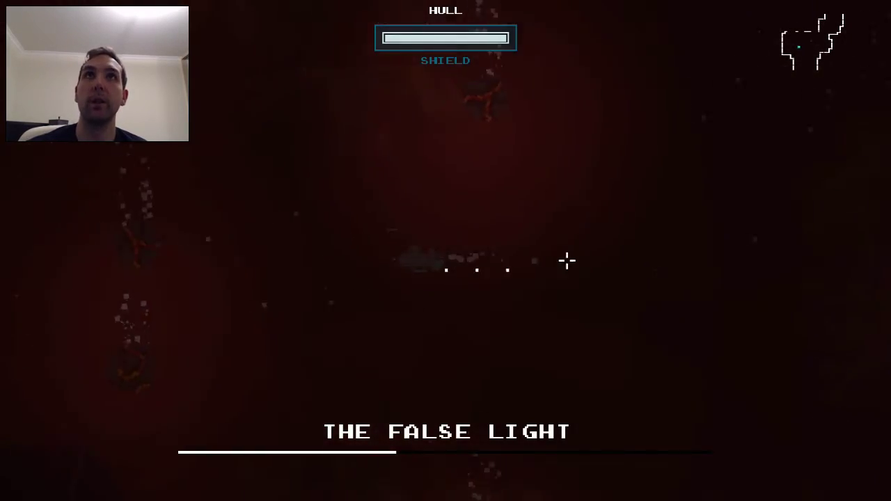
pyautogui.moveTo(401, 374); pyautogui.dragTo(320, 366)
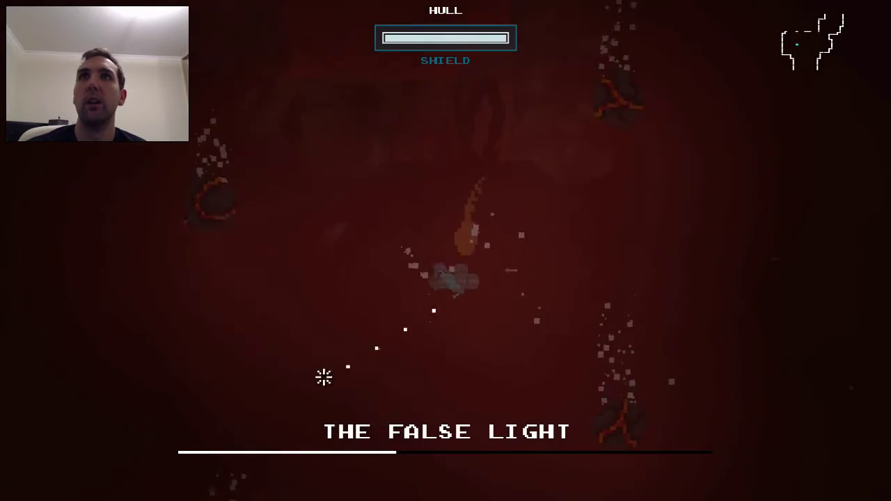
pyautogui.moveTo(310, 268)
pyautogui.mouseDown()
pyautogui.moveTo(453, 418)
pyautogui.moveTo(629, 360)
pyautogui.moveTo(563, 336)
pyautogui.moveTo(587, 257)
pyautogui.moveTo(509, 413)
pyautogui.moveTo(234, 288)
pyautogui.moveTo(655, 294)
pyautogui.moveTo(687, 307)
pyautogui.moveTo(310, 274)
pyautogui.moveTo(280, 239)
pyautogui.mouseUp()
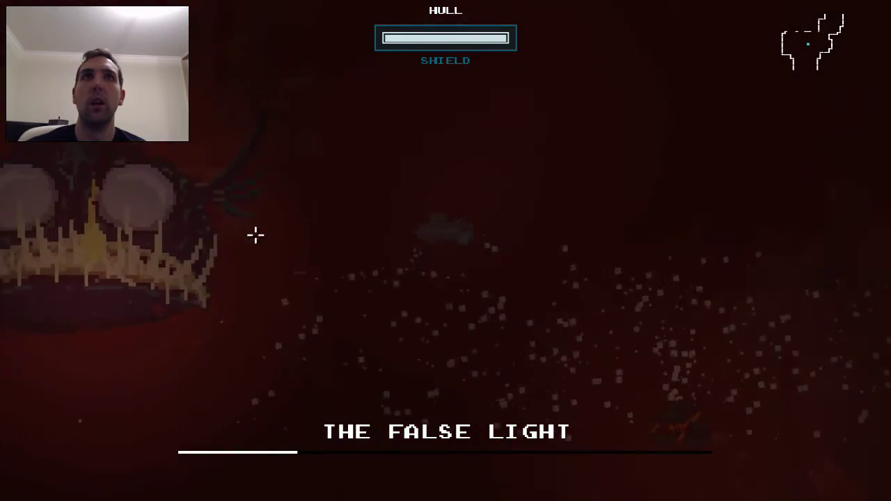
pyautogui.moveTo(273, 352)
pyautogui.mouseDown()
pyautogui.moveTo(268, 292)
pyautogui.moveTo(251, 296)
pyautogui.moveTo(271, 289)
pyautogui.moveTo(344, 299)
pyautogui.moveTo(248, 284)
pyautogui.moveTo(348, 342)
pyautogui.moveTo(296, 290)
pyautogui.moveTo(324, 312)
pyautogui.moveTo(324, 268)
pyautogui.moveTo(373, 248)
pyautogui.moveTo(332, 285)
pyautogui.moveTo(314, 274)
pyautogui.moveTo(318, 285)
pyautogui.mouseUp()
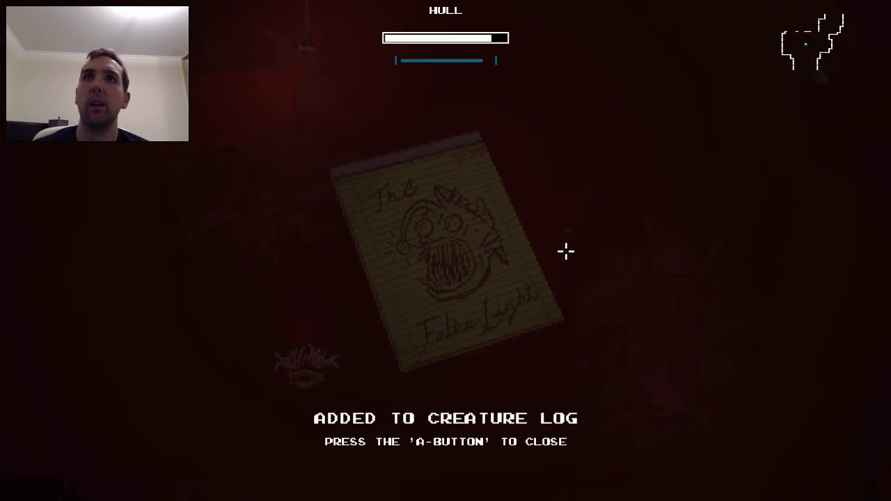
pyautogui.click(556, 252)
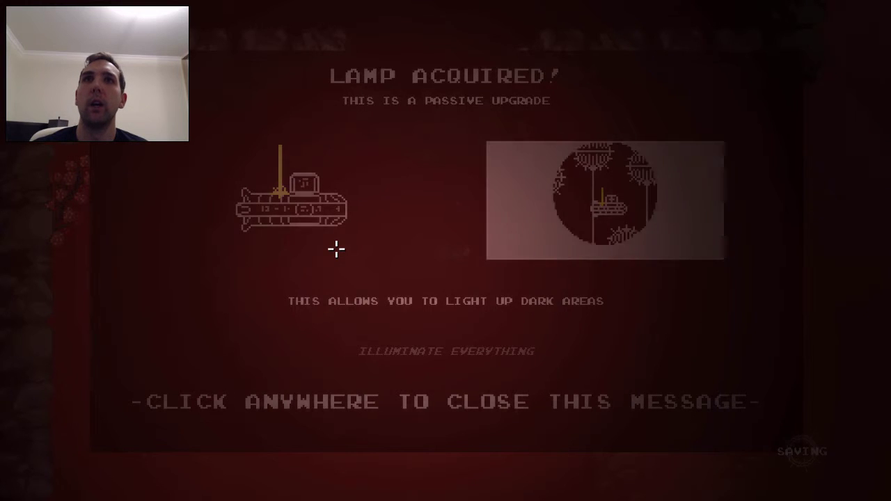
pyautogui.click(336, 248)
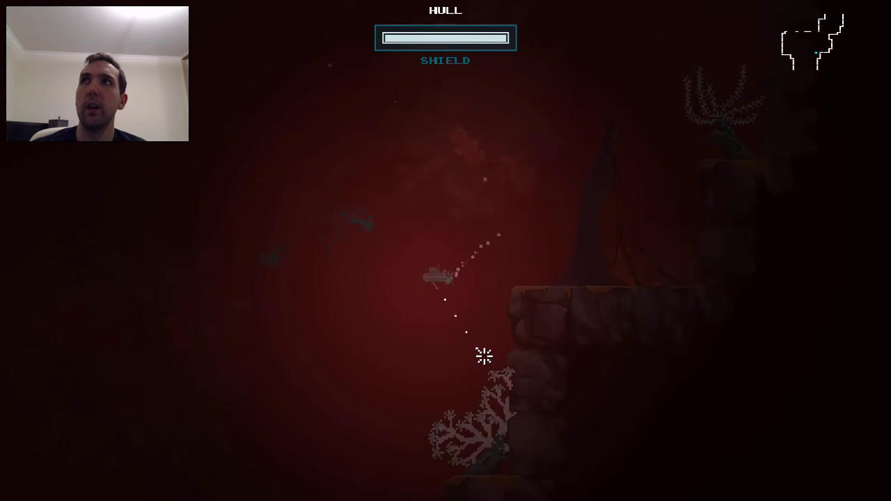
pyautogui.click(374, 353)
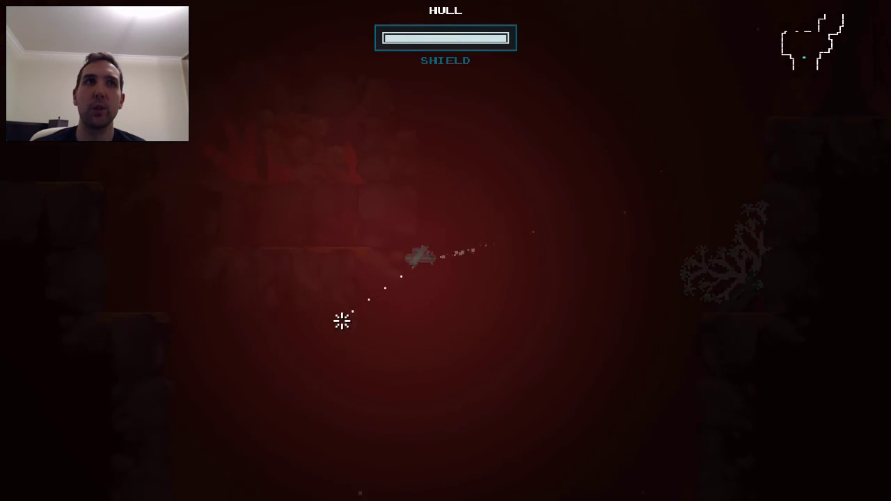